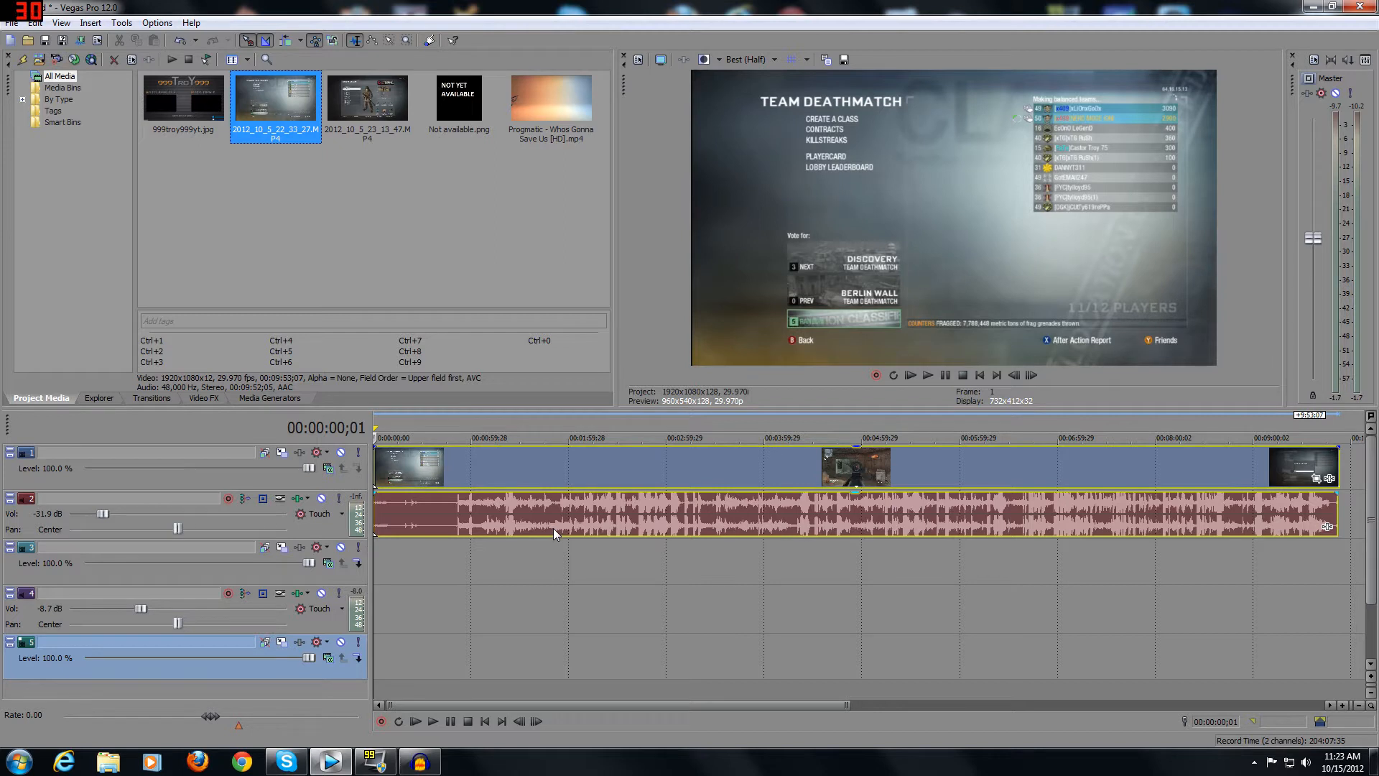
Review the gameplay video event's switches and resample options in its properties and accept the dialog.
drag(657, 708, 828, 698)
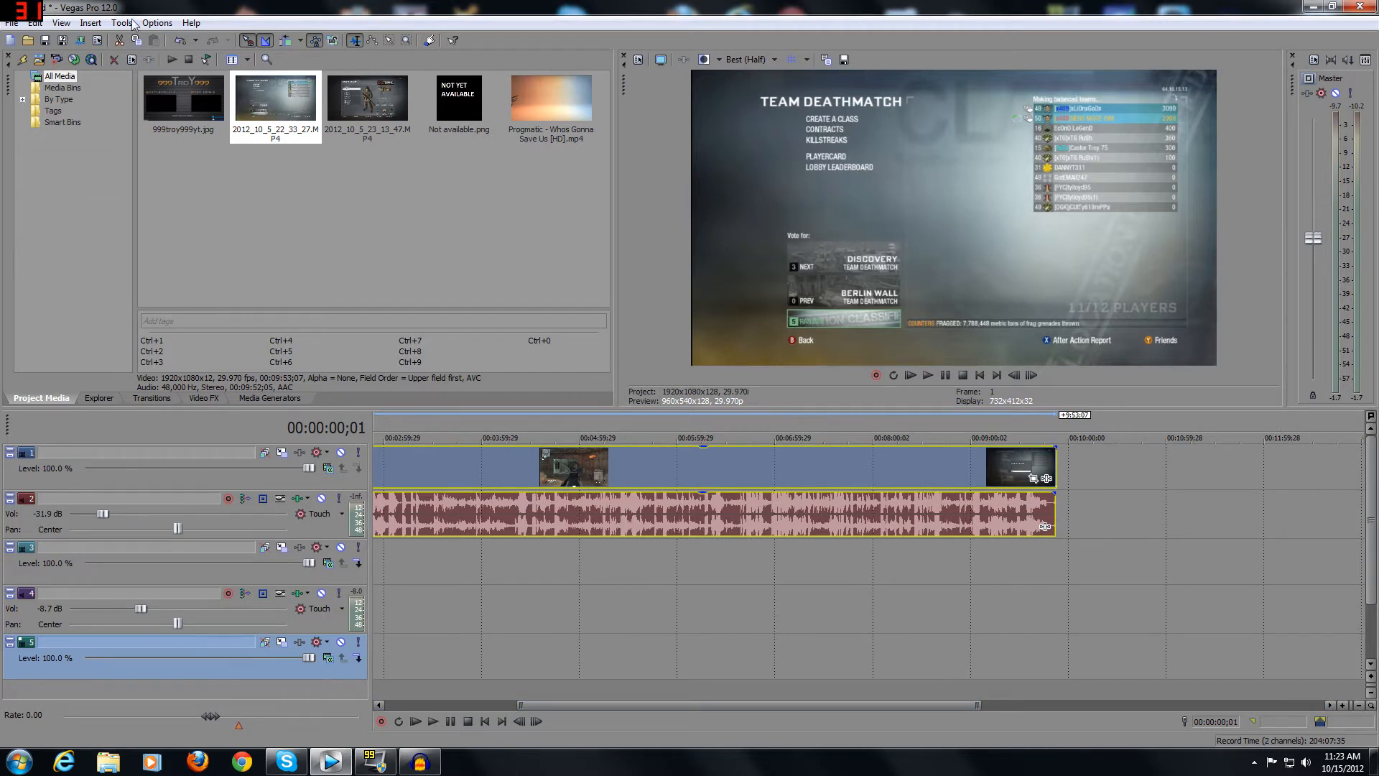
right_click(749, 472)
click(724, 468)
right_click(724, 468)
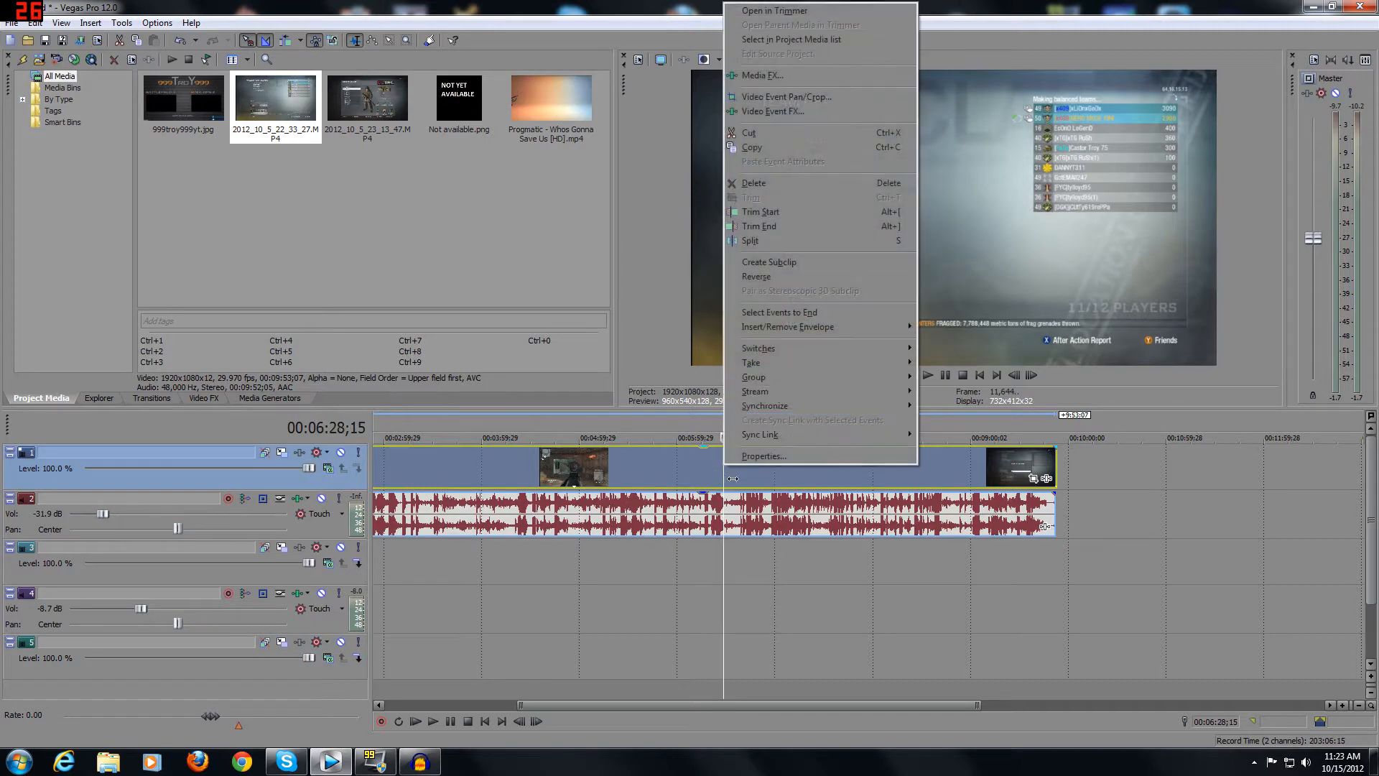
click(763, 456)
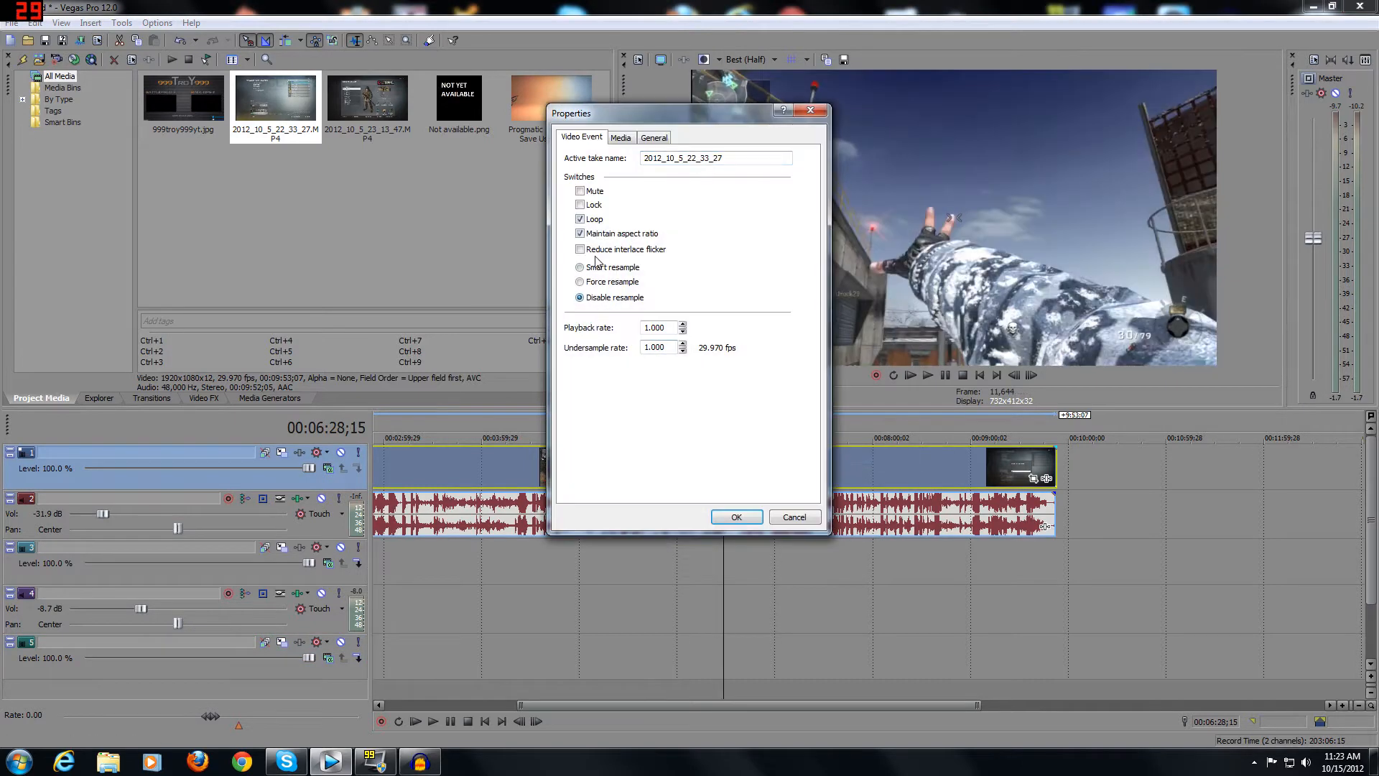
click(597, 251)
click(736, 517)
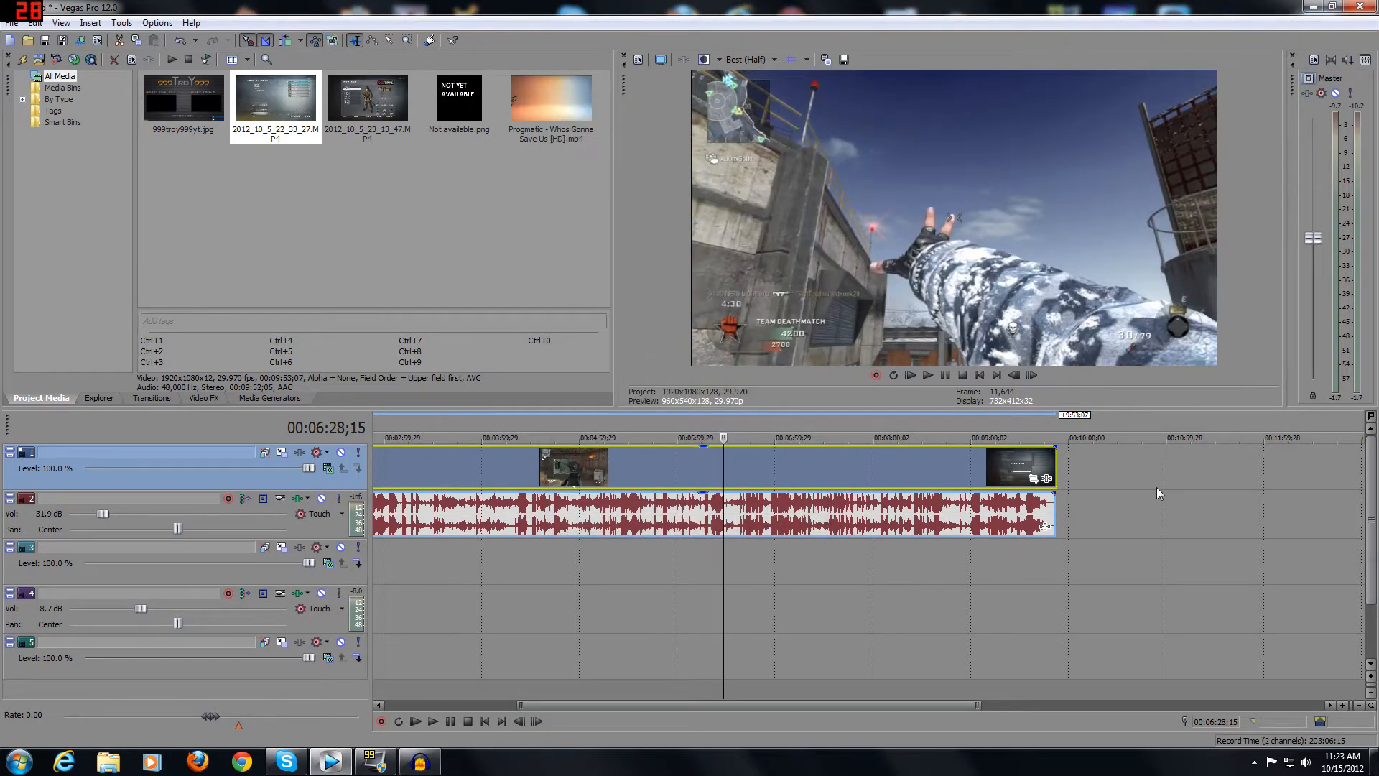
Place 999troy999yt.jpg directly after the gameplay clip and move it down to track 5.
click(1056, 458)
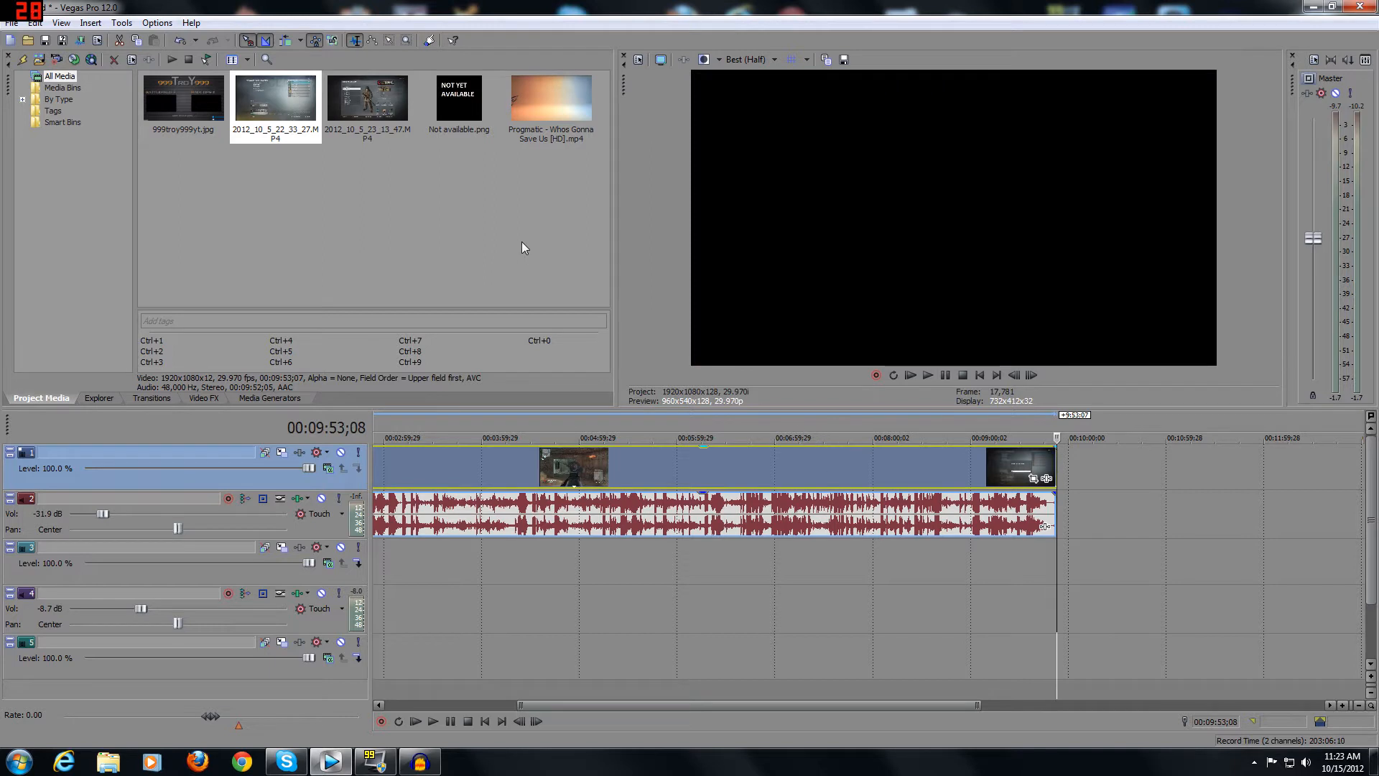
drag(191, 107, 1108, 463)
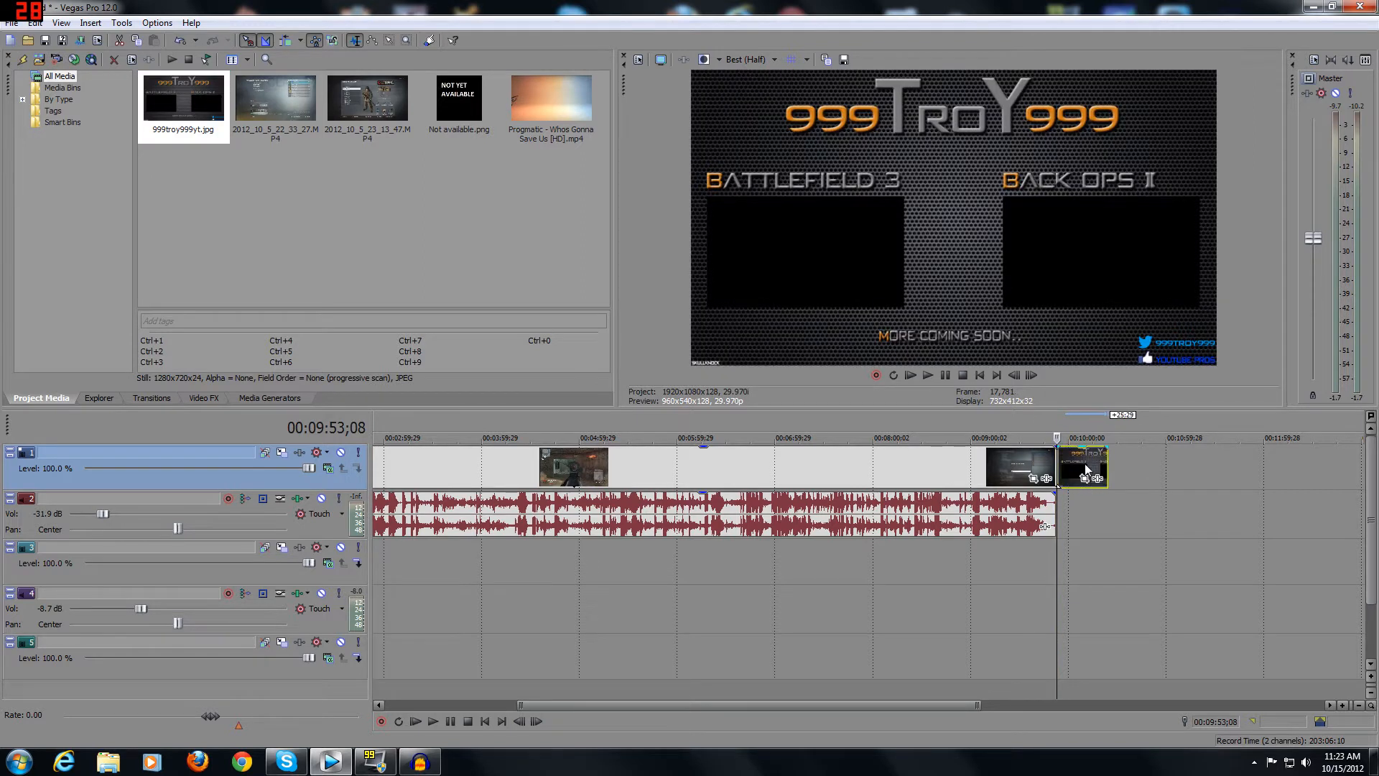
click(1081, 462)
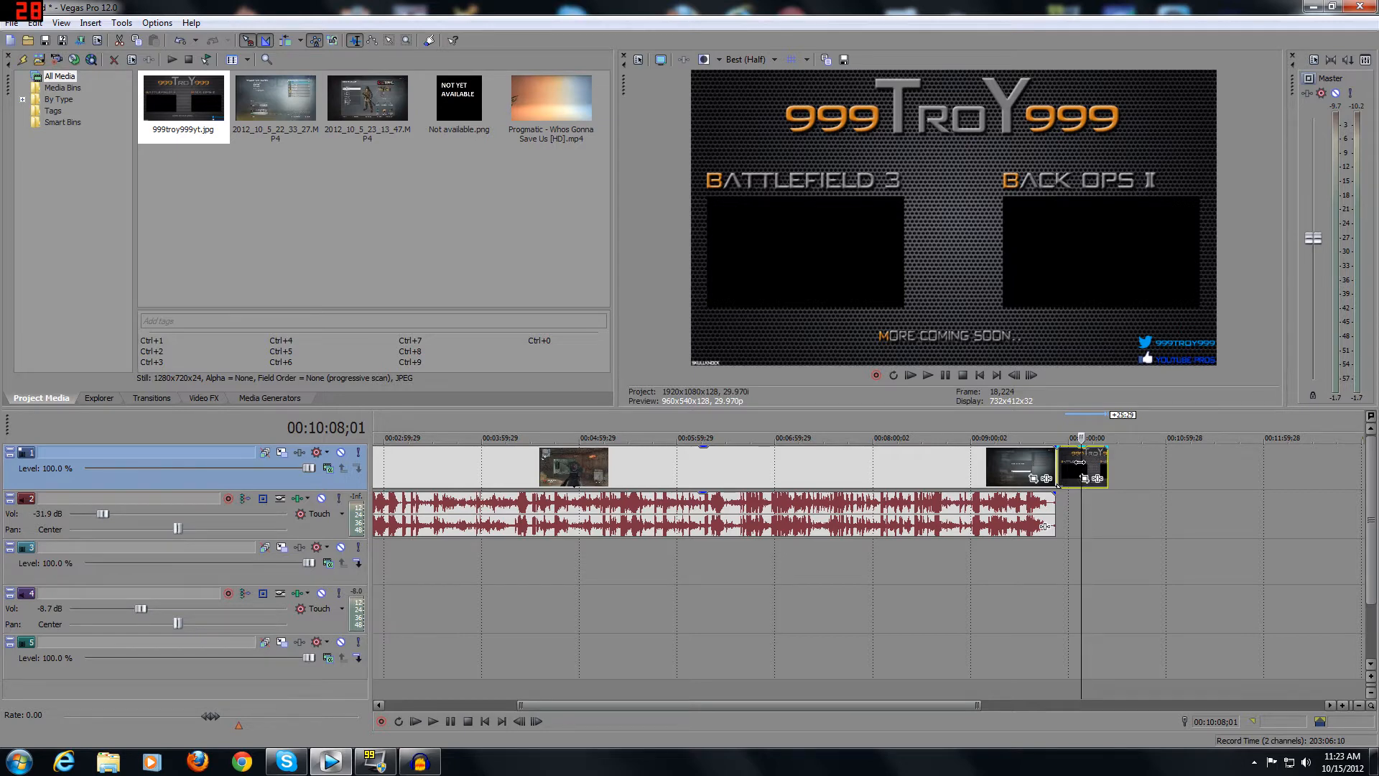
drag(1075, 465, 1078, 650)
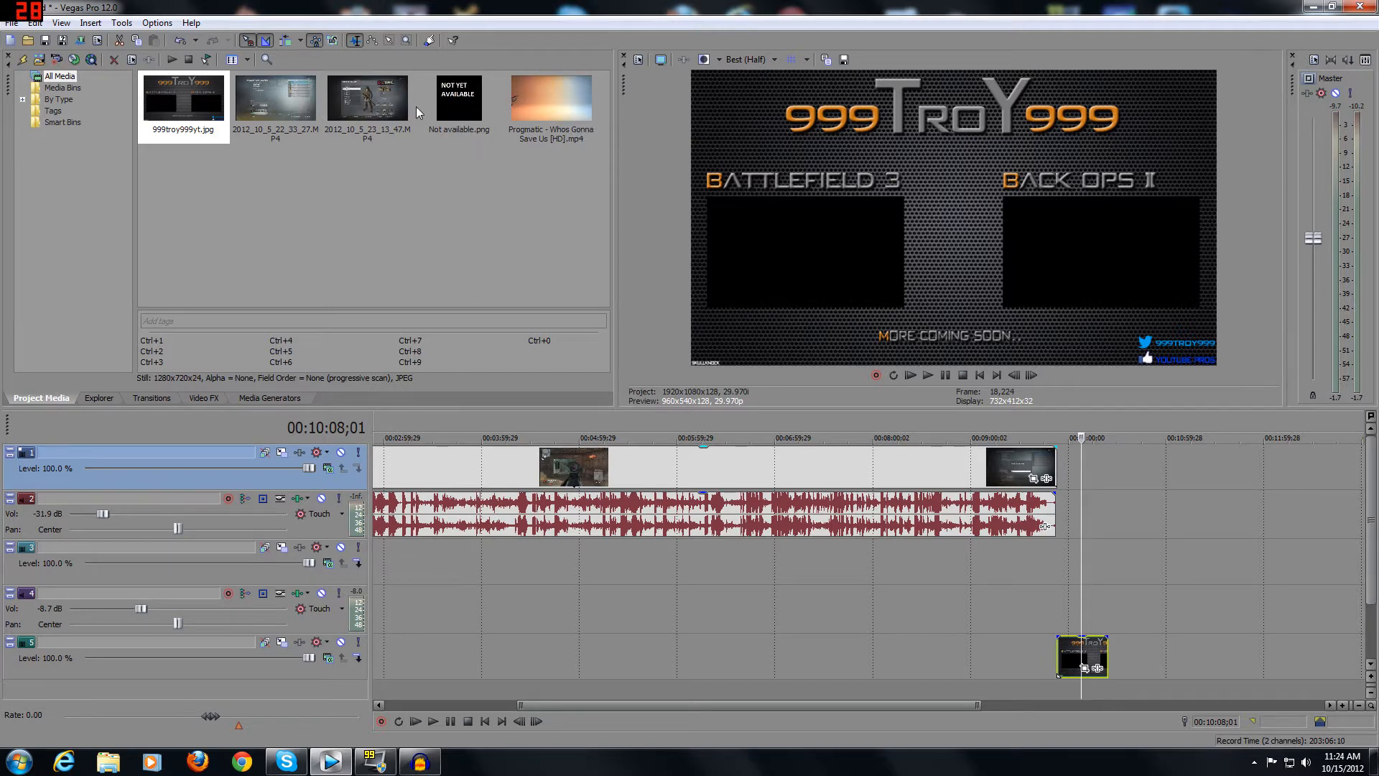
Add Not available.png to track 1 directly after the gameplay clip, above the end card image.
drag(452, 100, 1108, 463)
click(1108, 463)
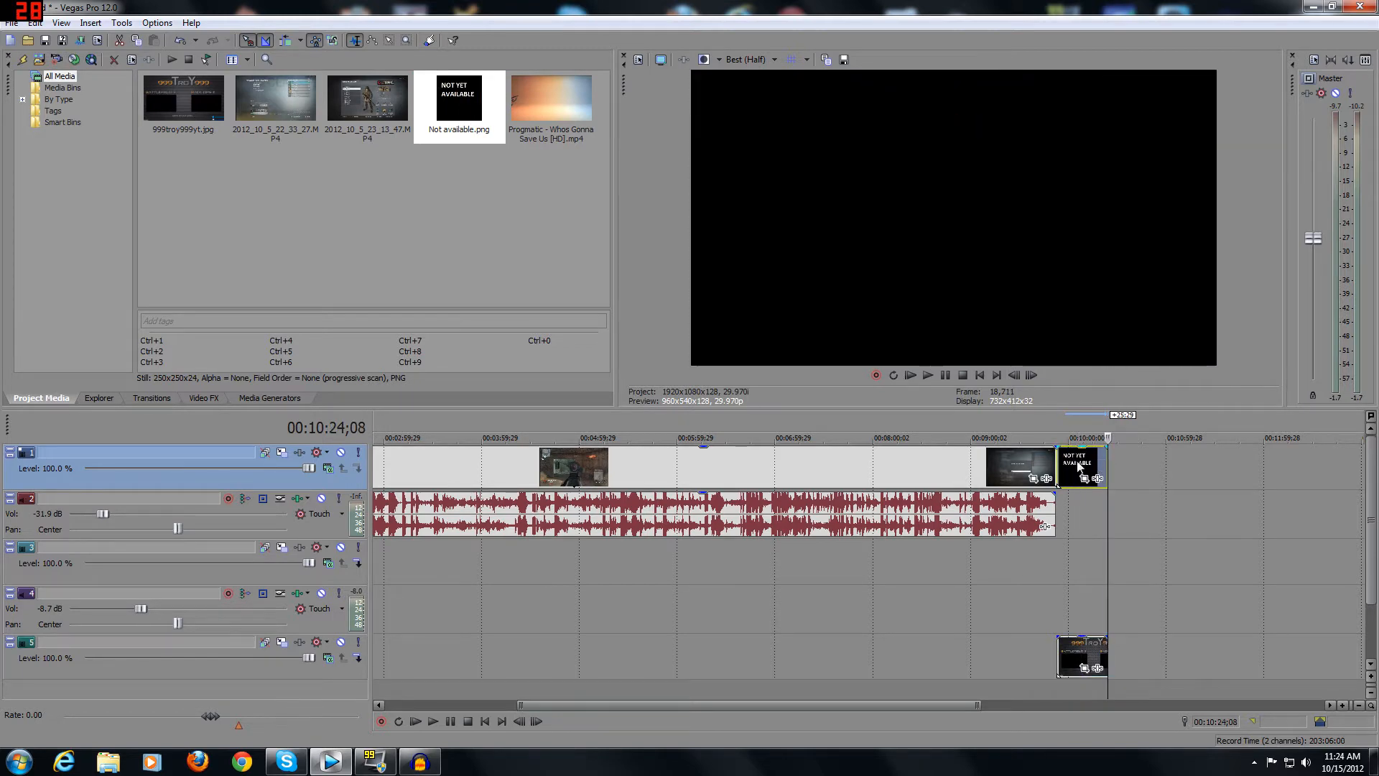
click(1055, 458)
click(1055, 457)
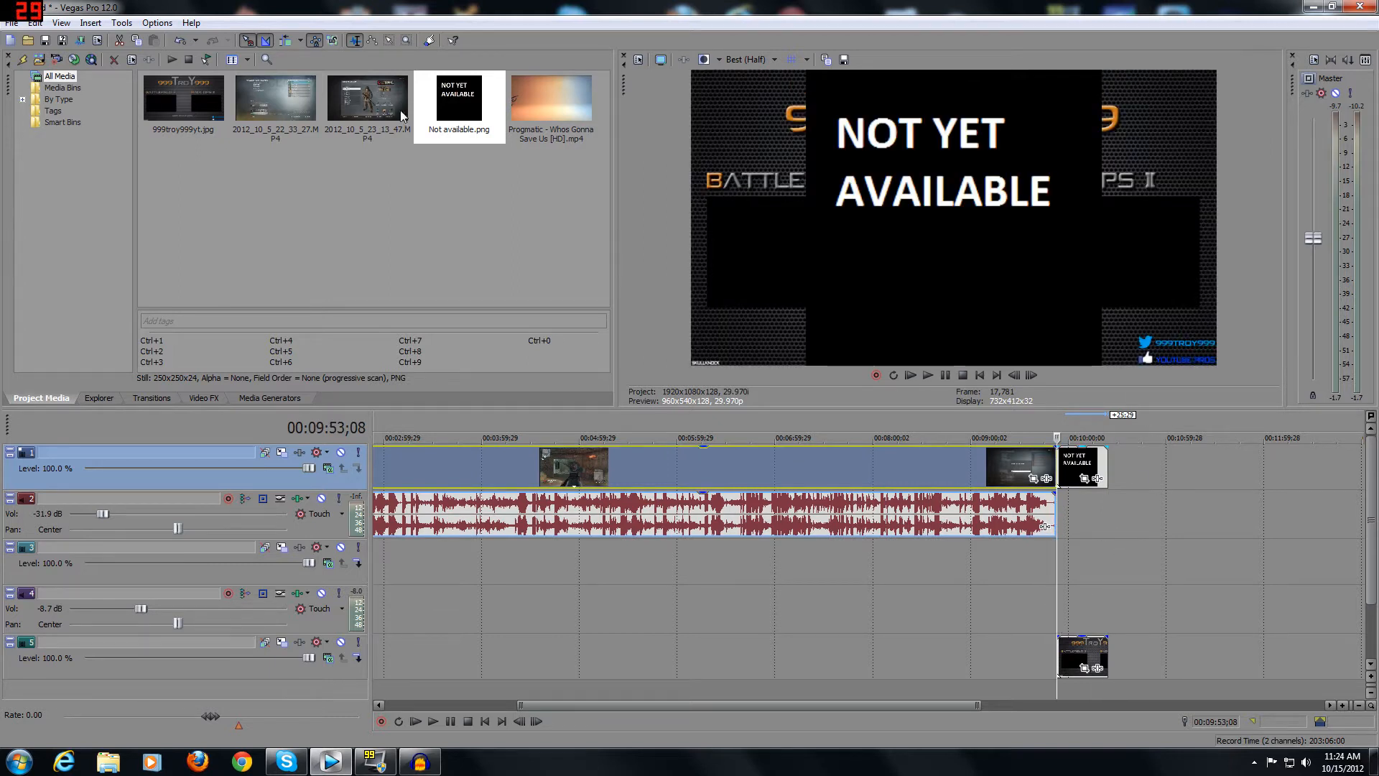
Add Progmatic - Whos Gonna Save Us [HD].mp4 to tracks 1 and 2, past the end card images.
drag(551, 104, 1164, 475)
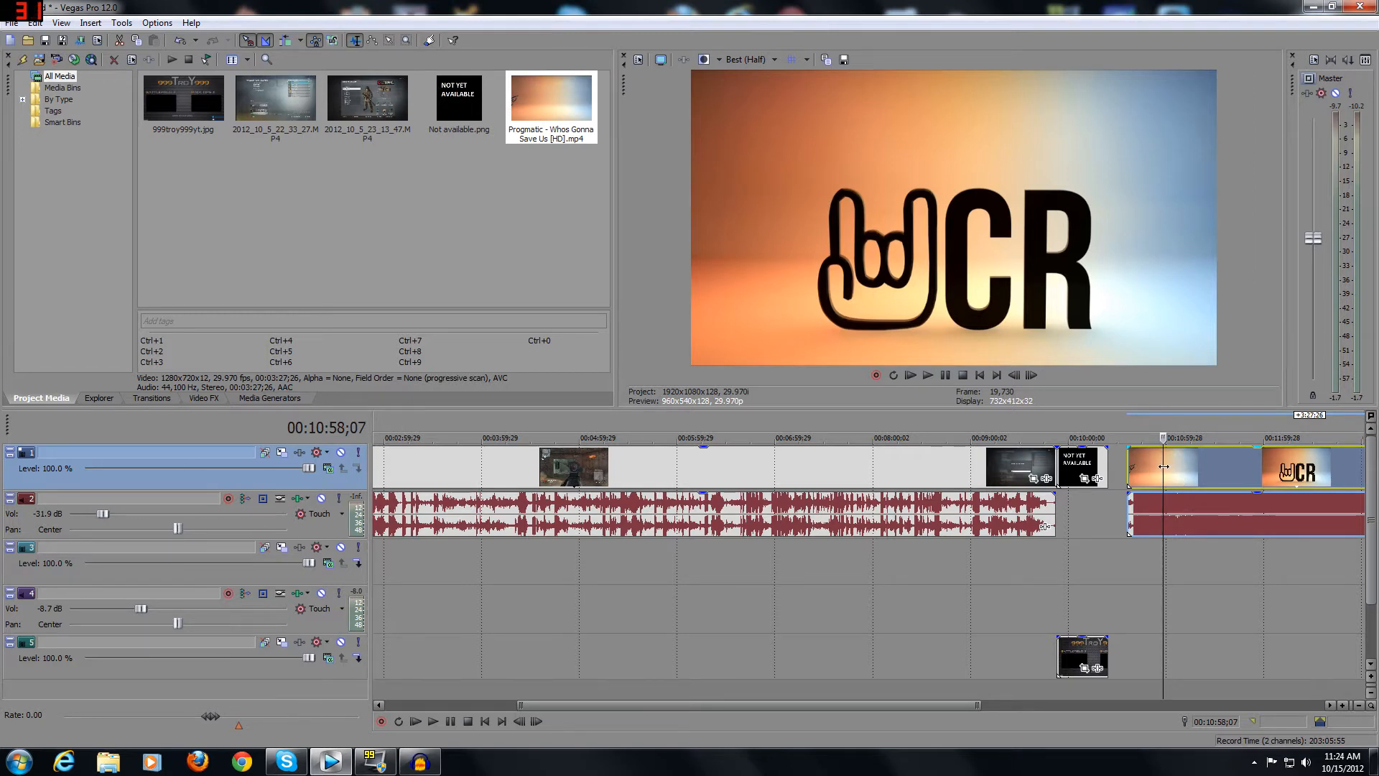
drag(1163, 466, 1157, 467)
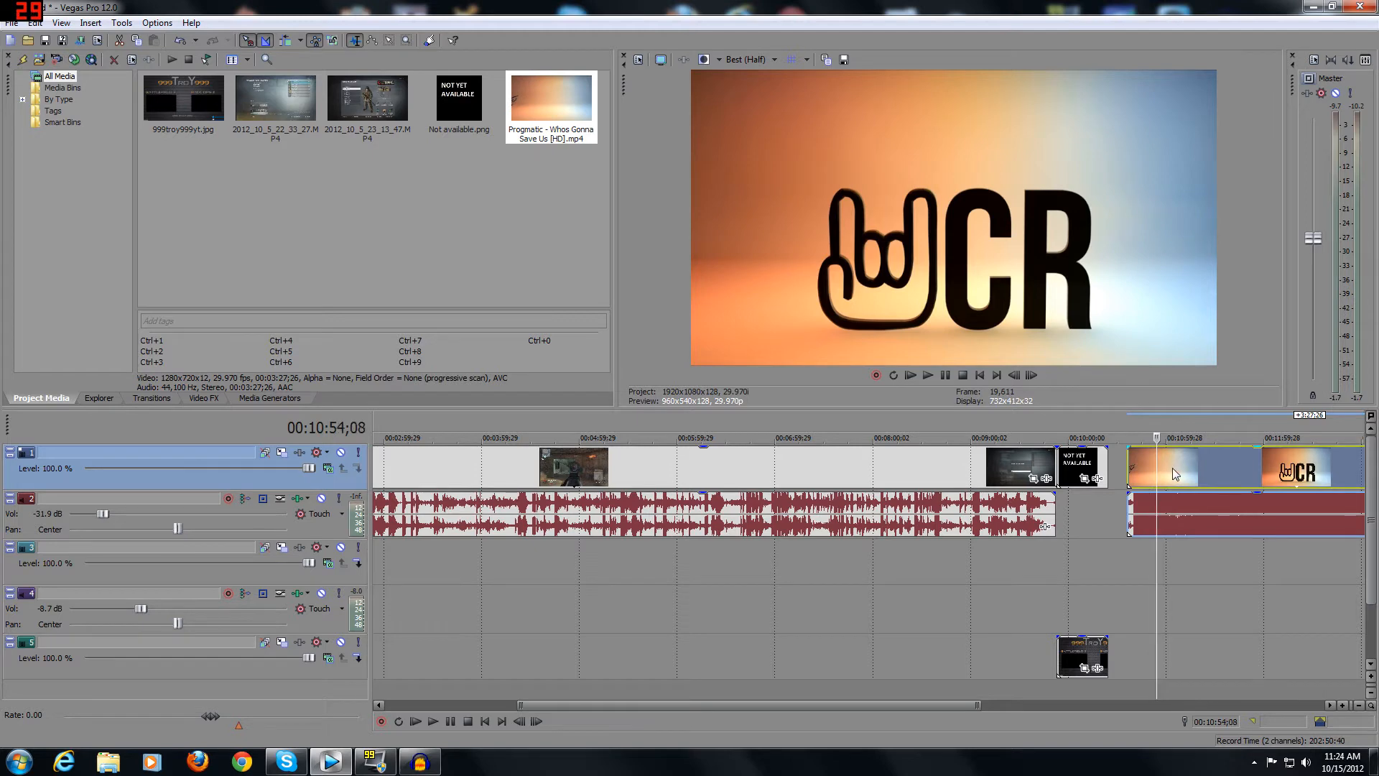
click(1165, 464)
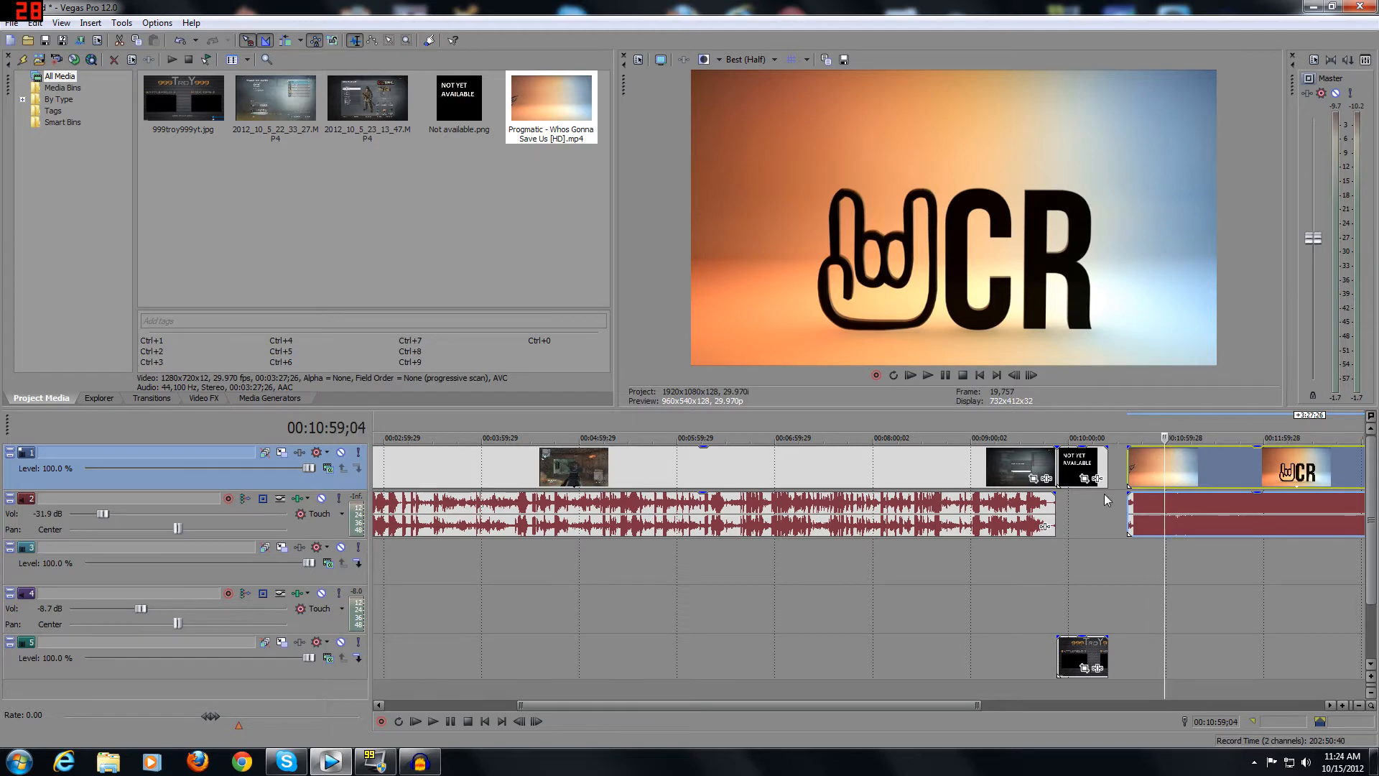
click(1195, 466)
click(1241, 468)
click(1252, 471)
click(1160, 477)
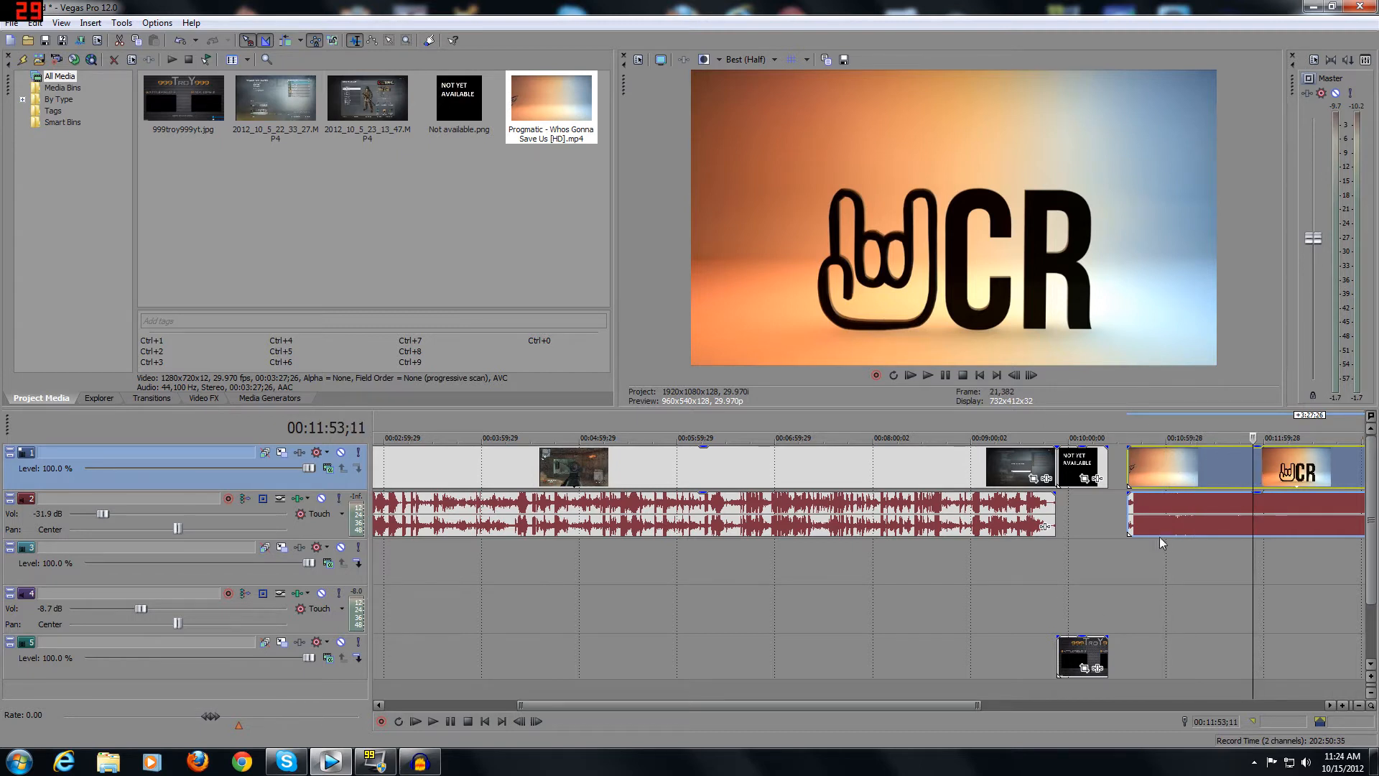
Delete the song clip's video part and move its audio to track 4 at the start of the end card.
click(1169, 471)
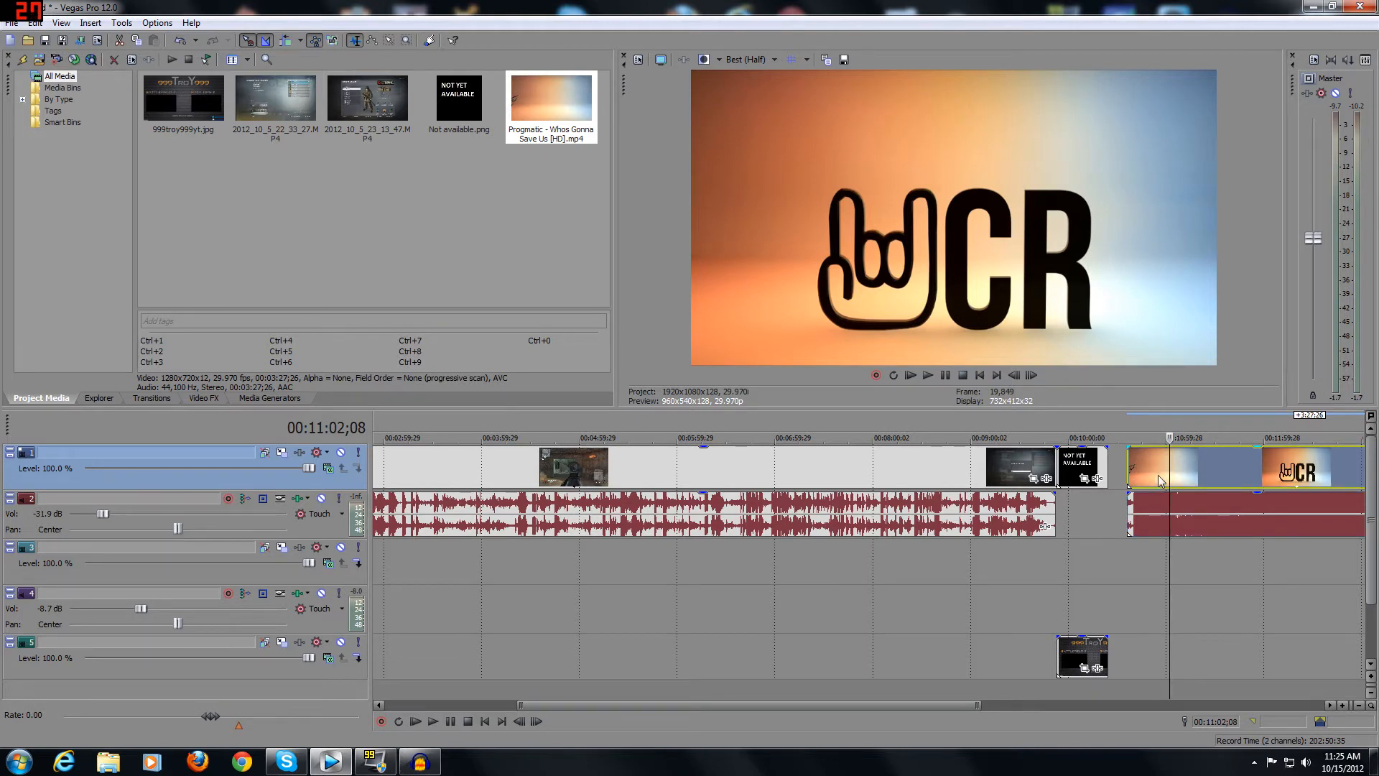
drag(1169, 468, 1077, 609)
key(Delete)
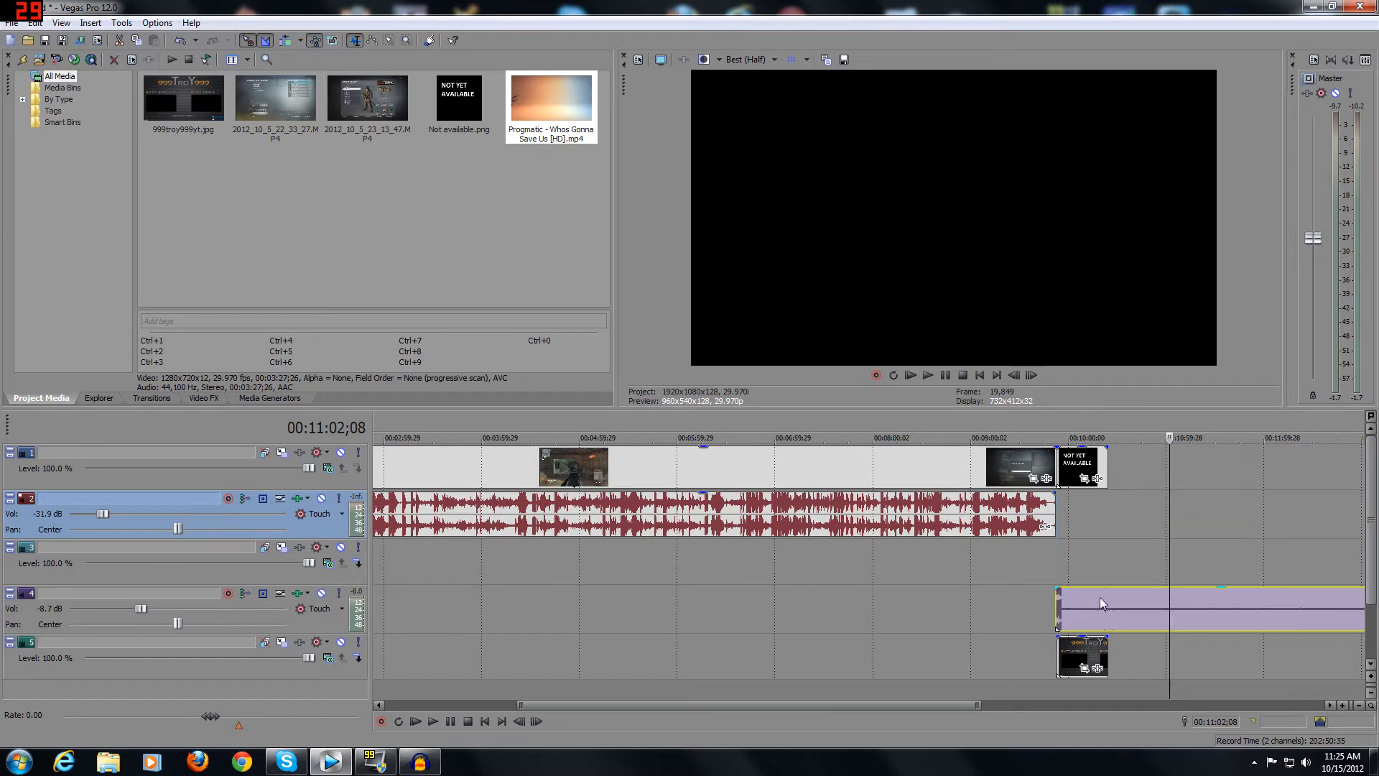
Split the song audio on track 4 at the end card's end, 00:10:24;08, and delete the remainder.
click(1108, 604)
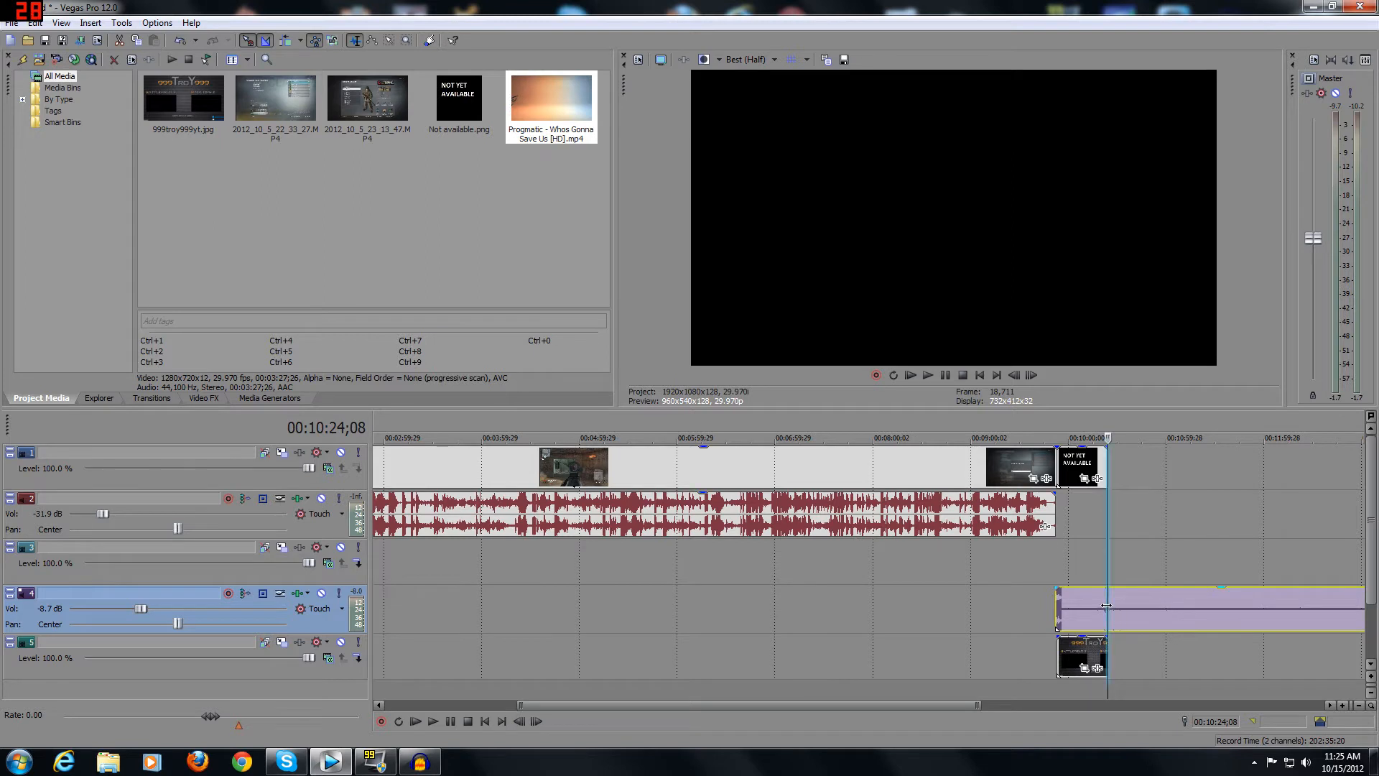
key(s)
click(1145, 613)
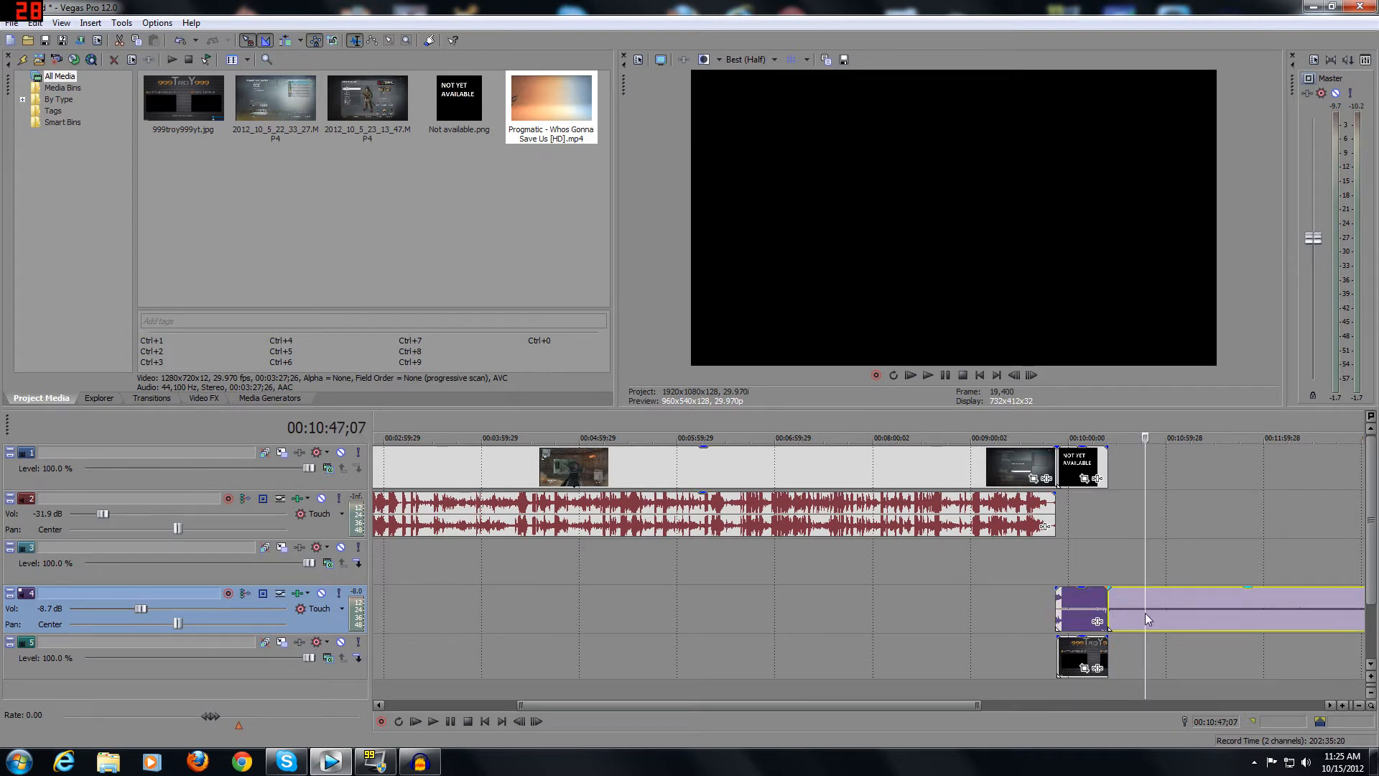
key(Delete)
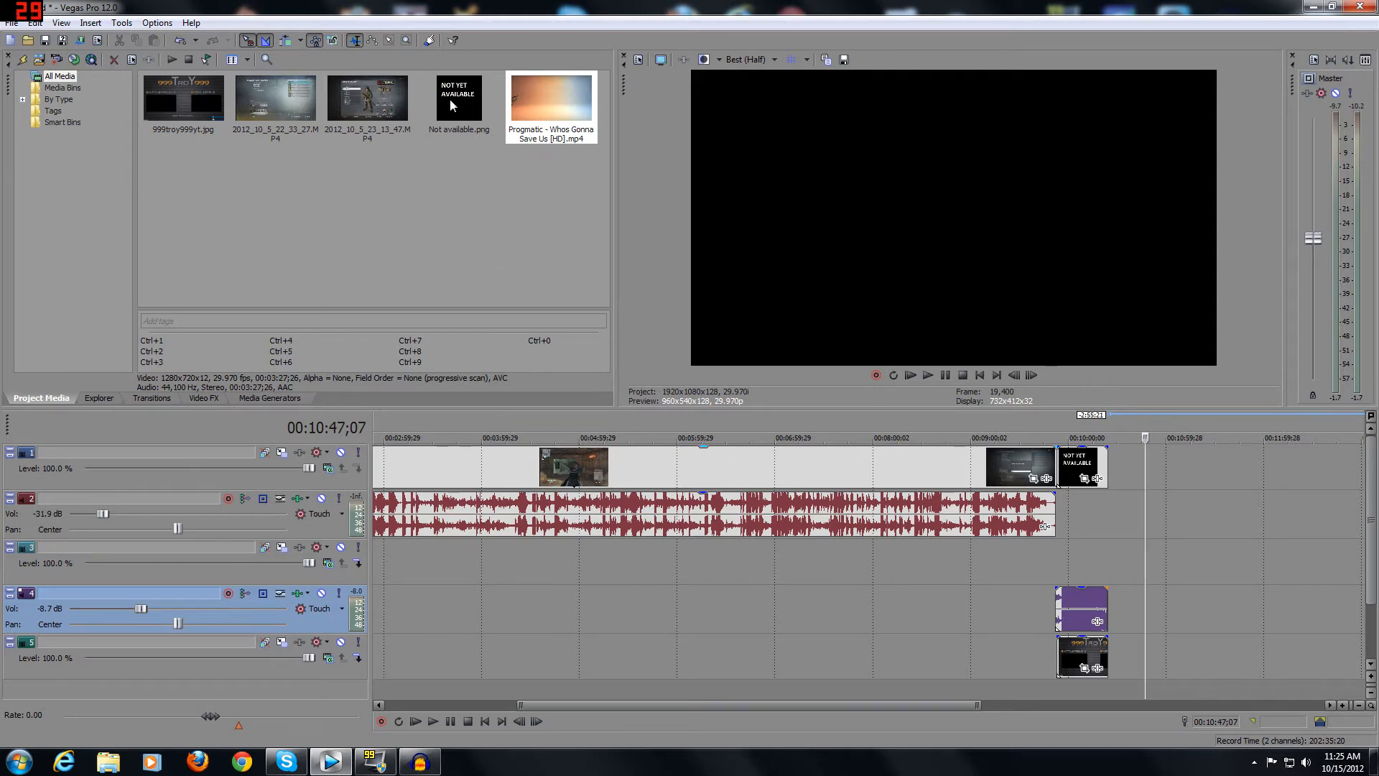
Add 2012_10_5_23_13_47.MP4 to track 3 past the end card and delete its audio part.
mouse_move(451, 98)
mouse_down()
mouse_move(502, 158)
mouse_move(869, 384)
mouse_move(471, 117)
mouse_up()
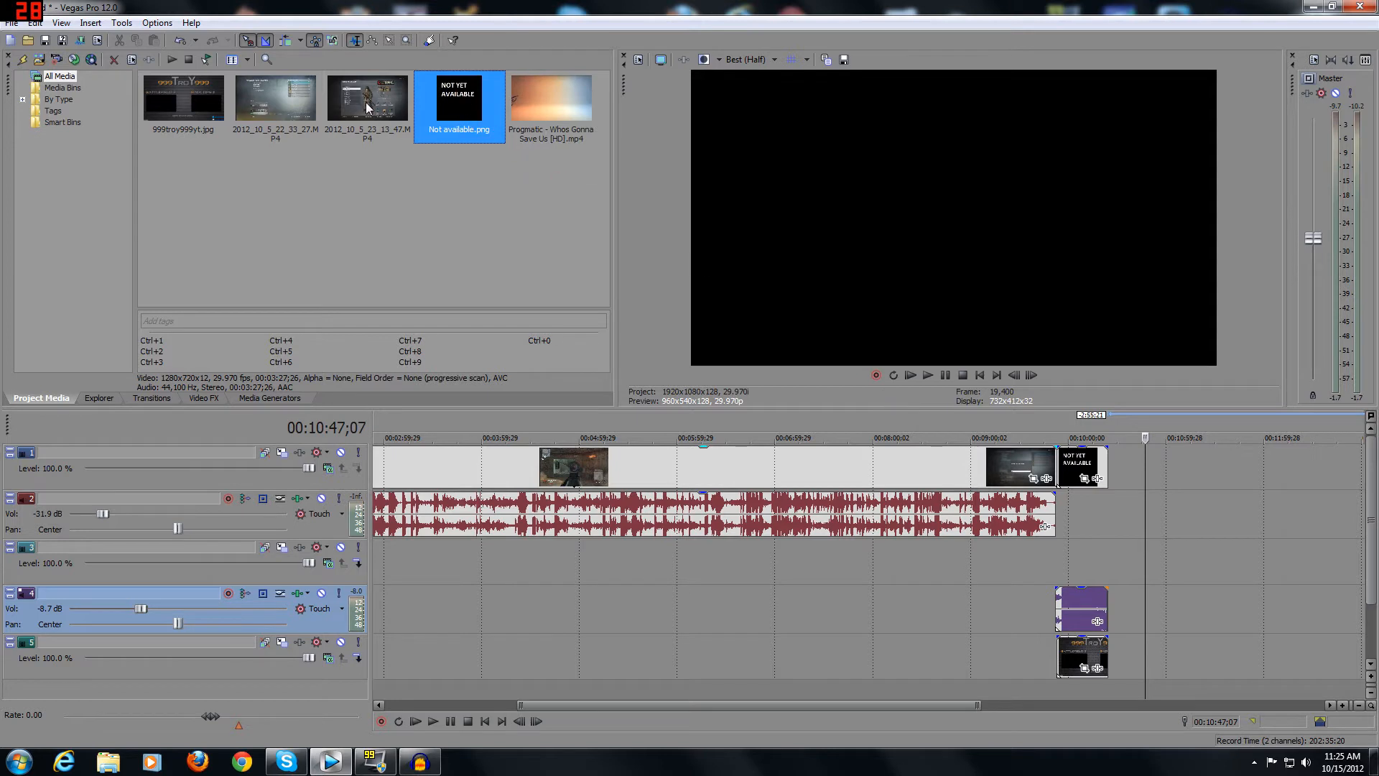
drag(365, 102, 1175, 527)
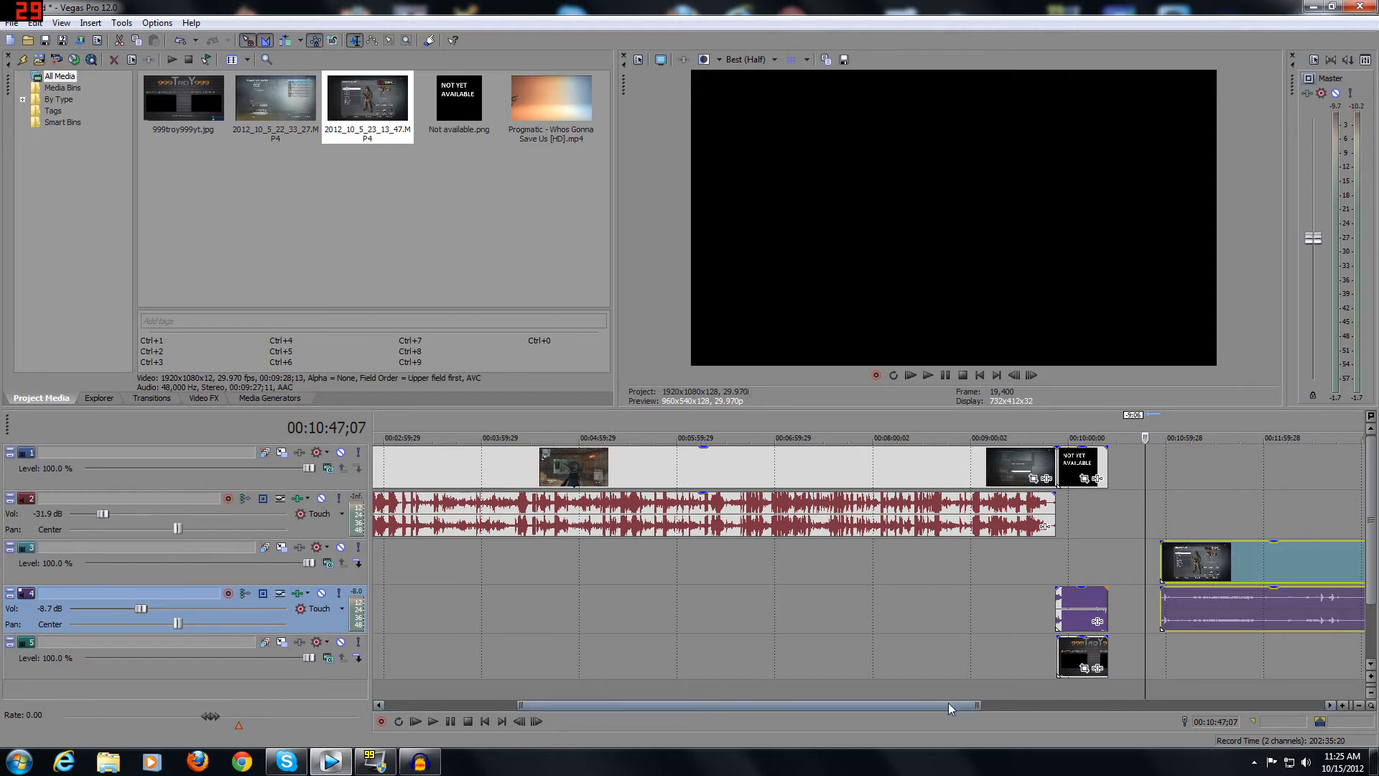
drag(948, 702, 1012, 702)
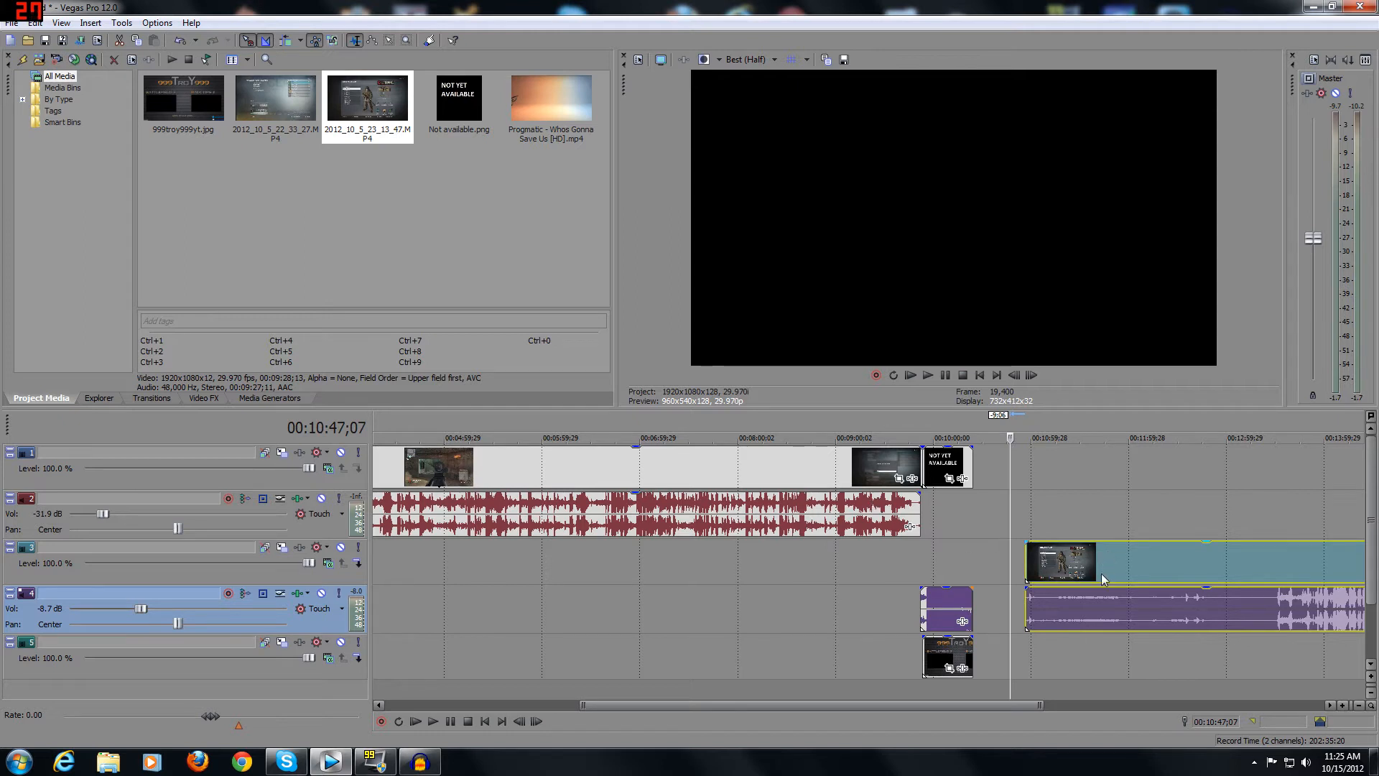
mouse_move(1092, 561)
mouse_down()
mouse_move(1084, 500)
mouse_move(1100, 566)
mouse_move(1080, 567)
mouse_up()
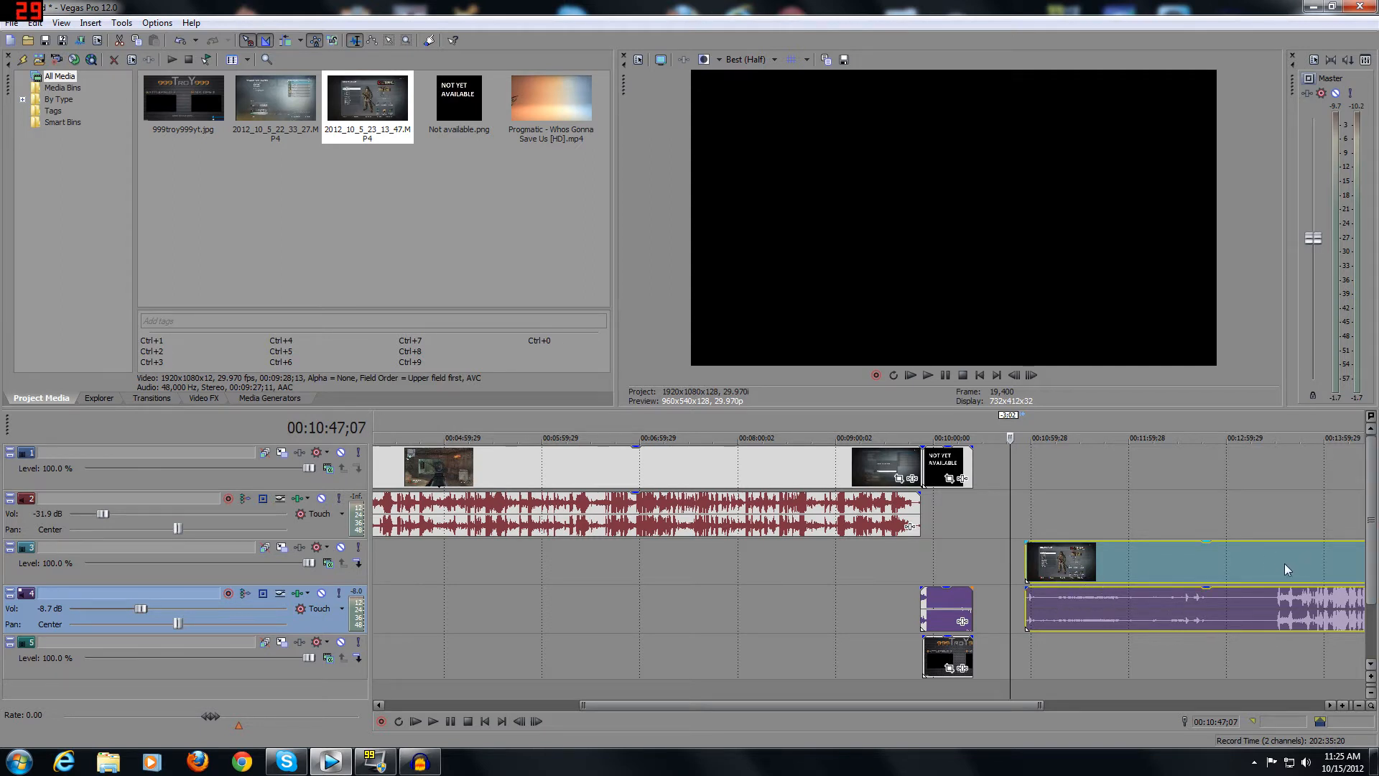
click(1108, 562)
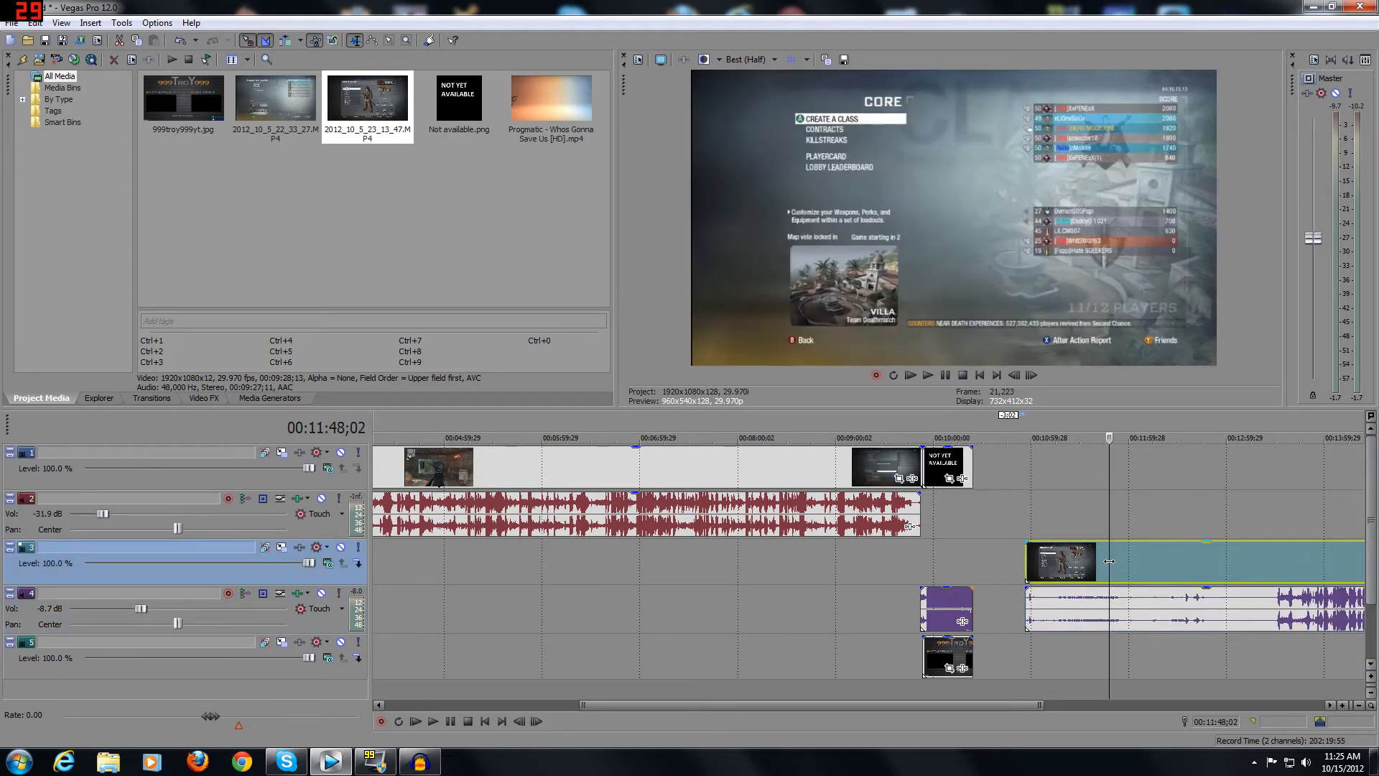
click(1083, 601)
key(Delete)
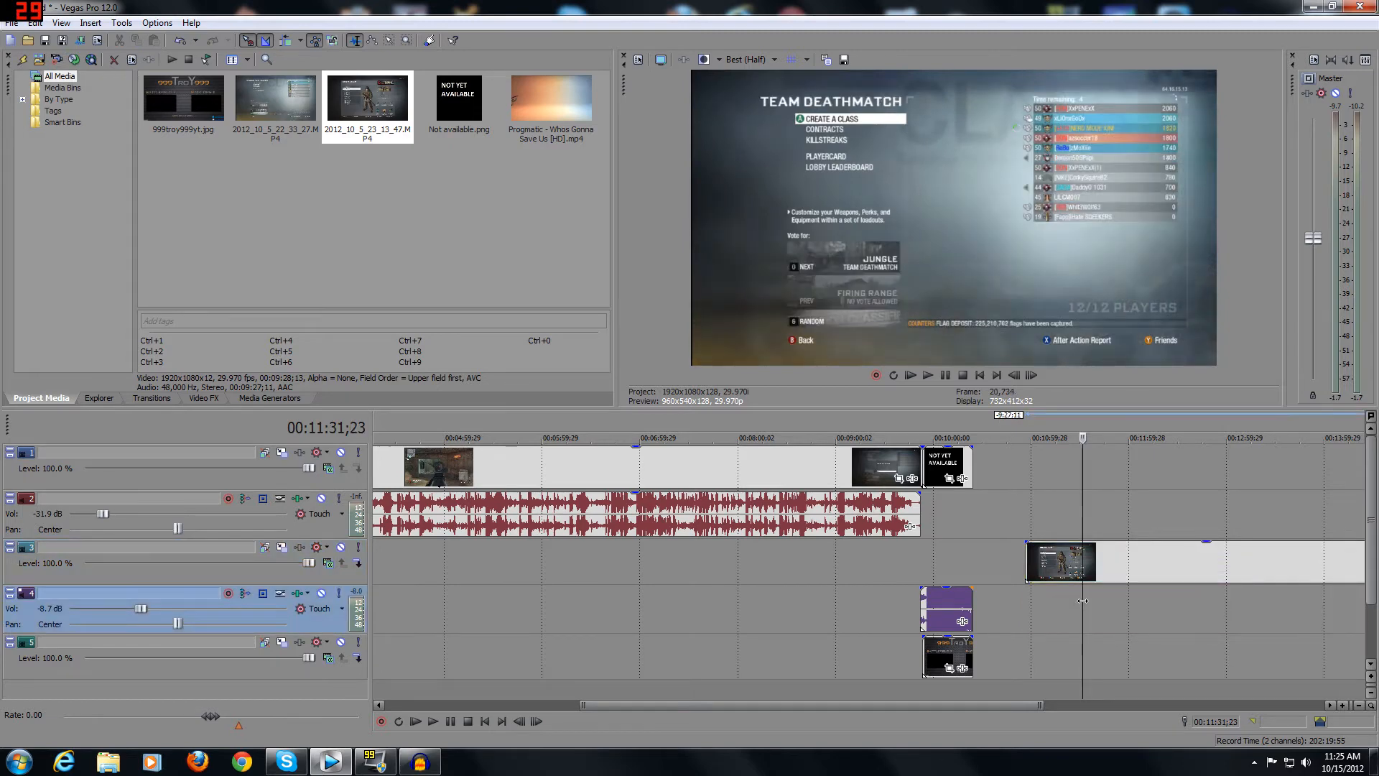
Move the track 3 clip to the end card's start, split it at 00:10:24;08, and delete the remainder.
drag(1055, 562, 953, 551)
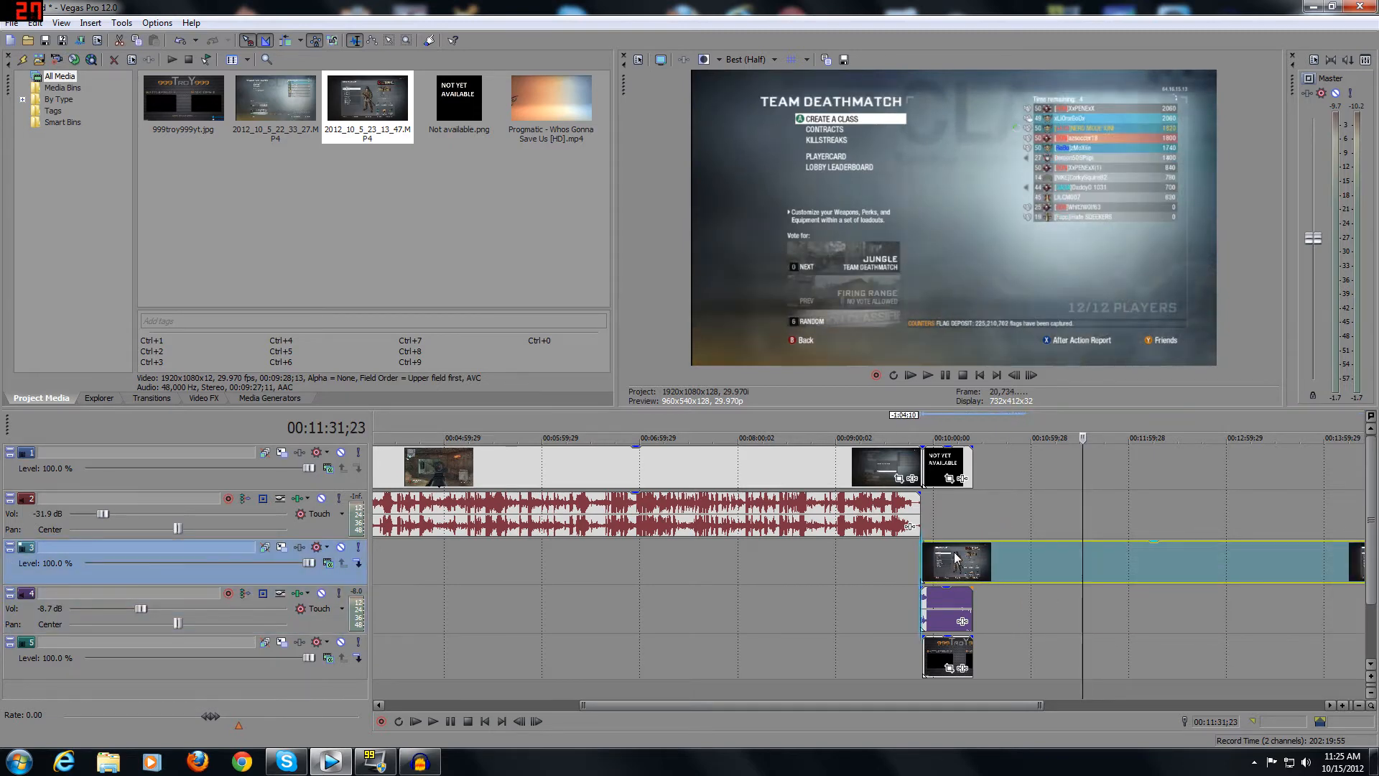
click(973, 560)
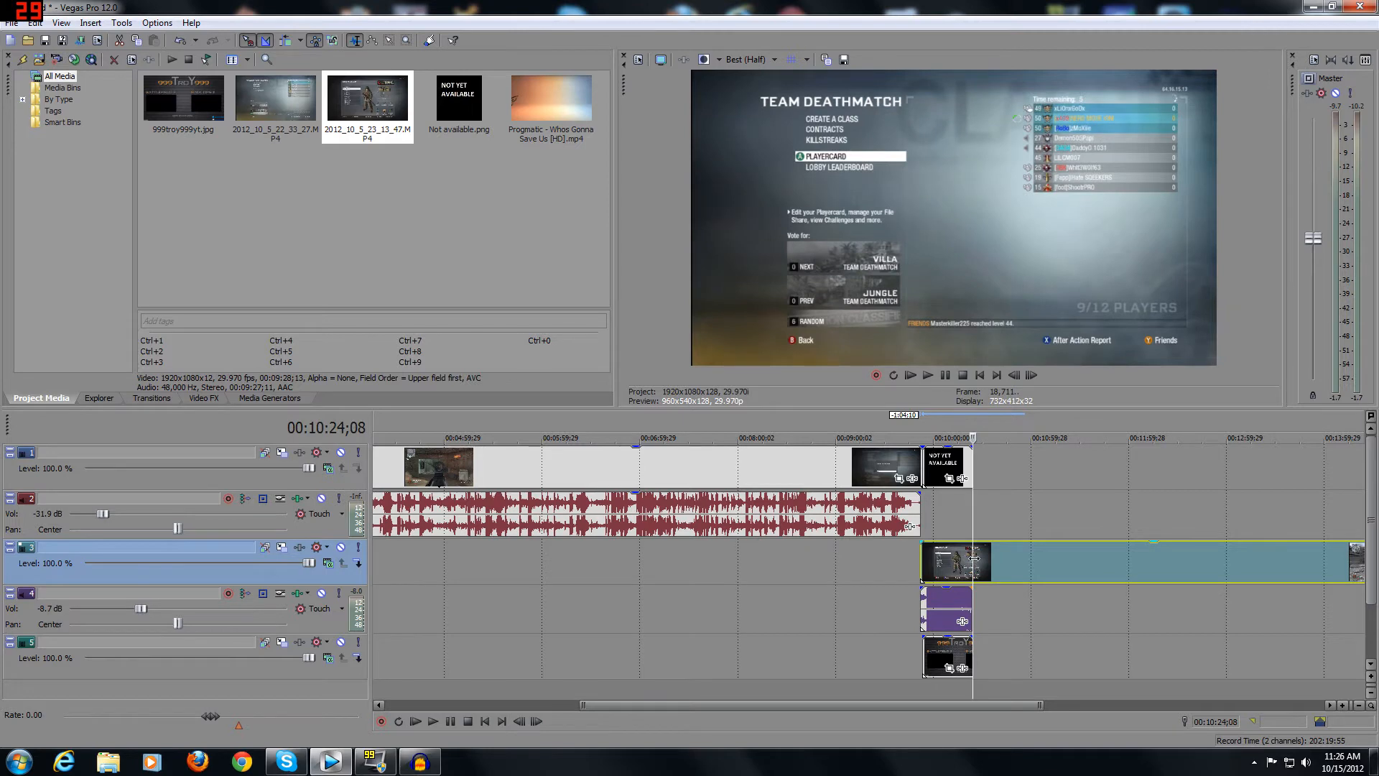
key(s)
click(1010, 577)
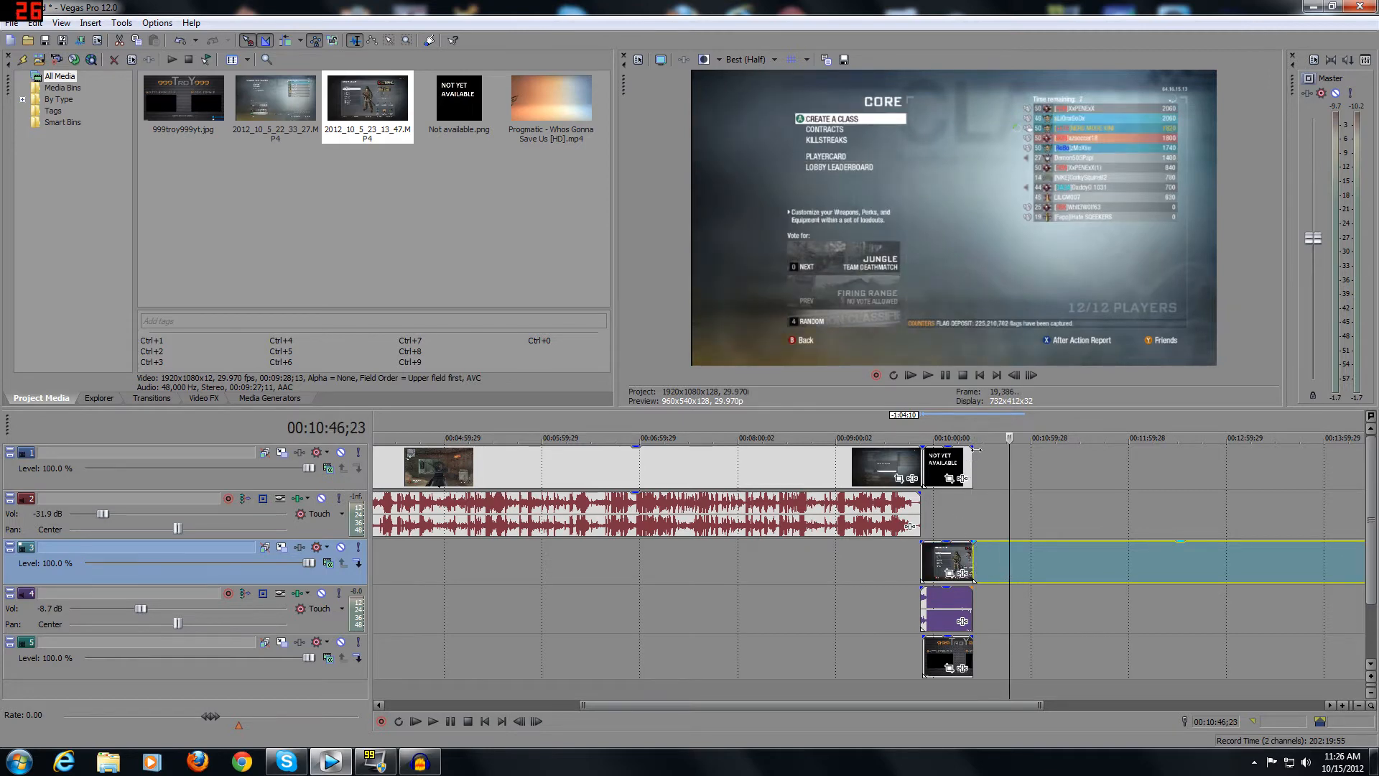
key(Delete)
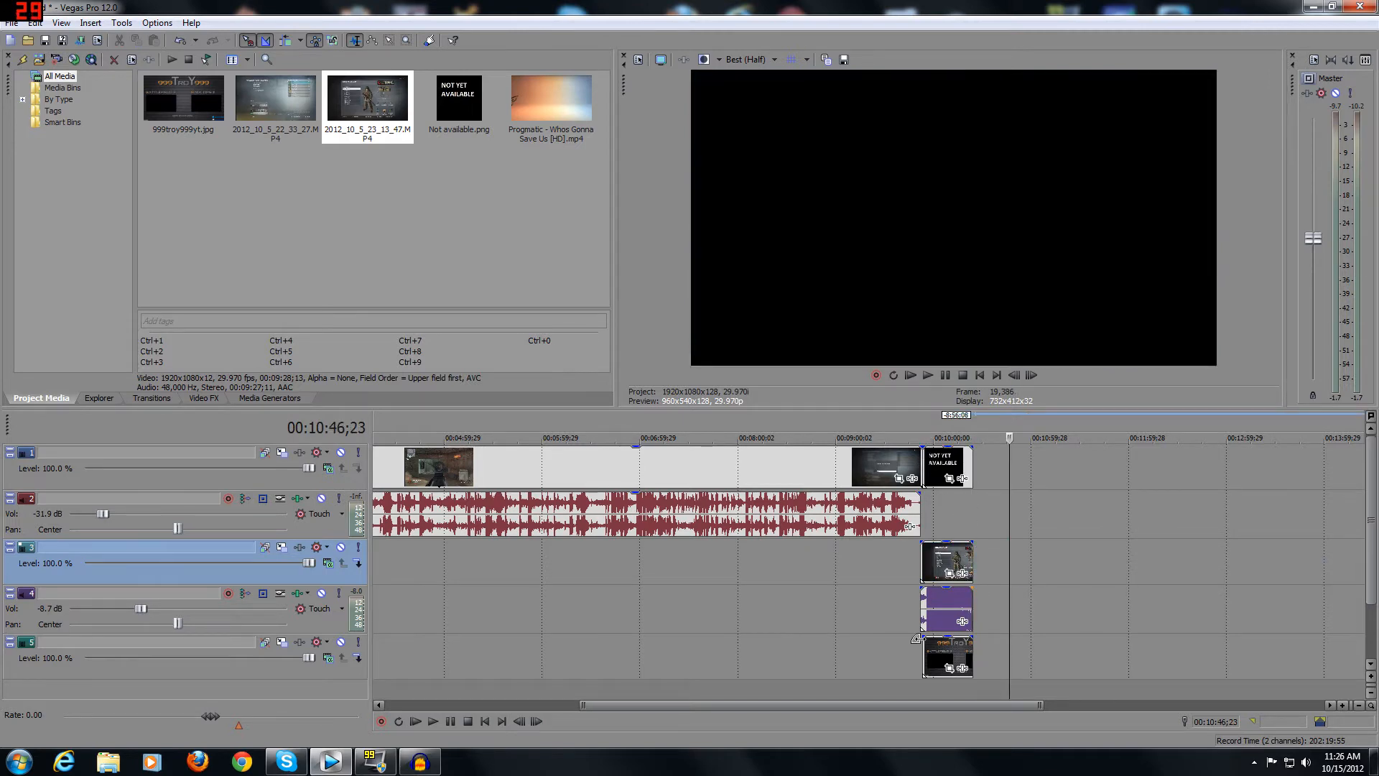
Extend the start of the end card image on track 5 to line up with the clips above it.
click(929, 645)
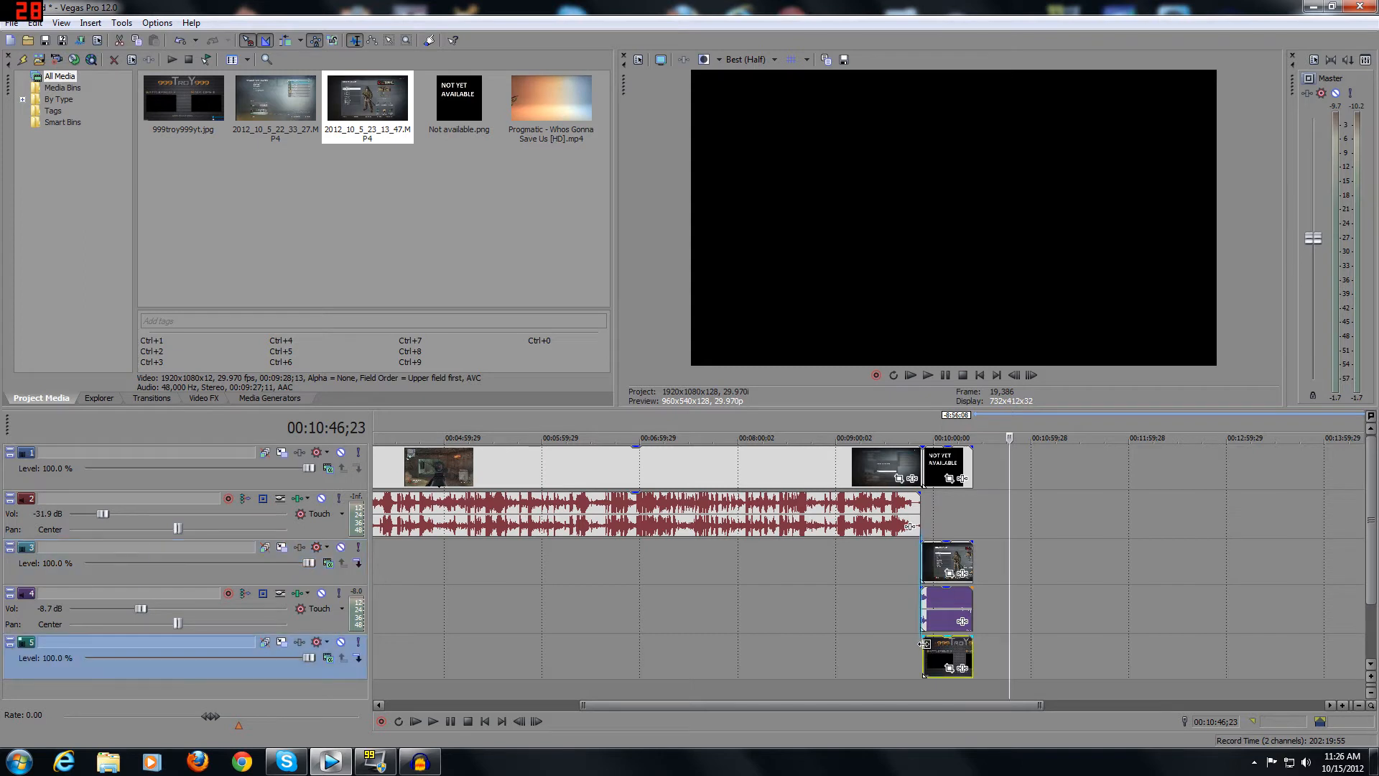
drag(924, 644, 922, 644)
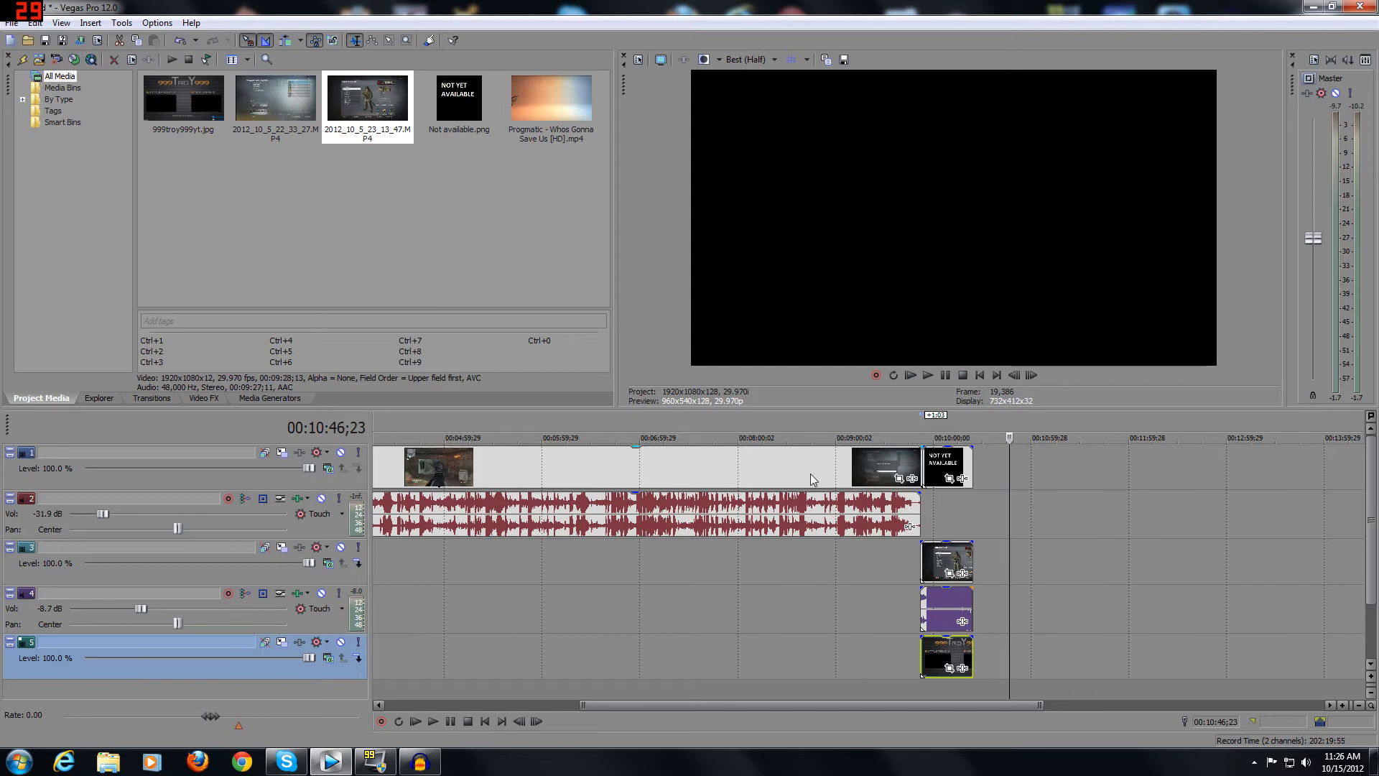
Open Event Pan/Crop for the Not available image and enlarge its crop frame to about 552.6 by 467.1.
click(948, 466)
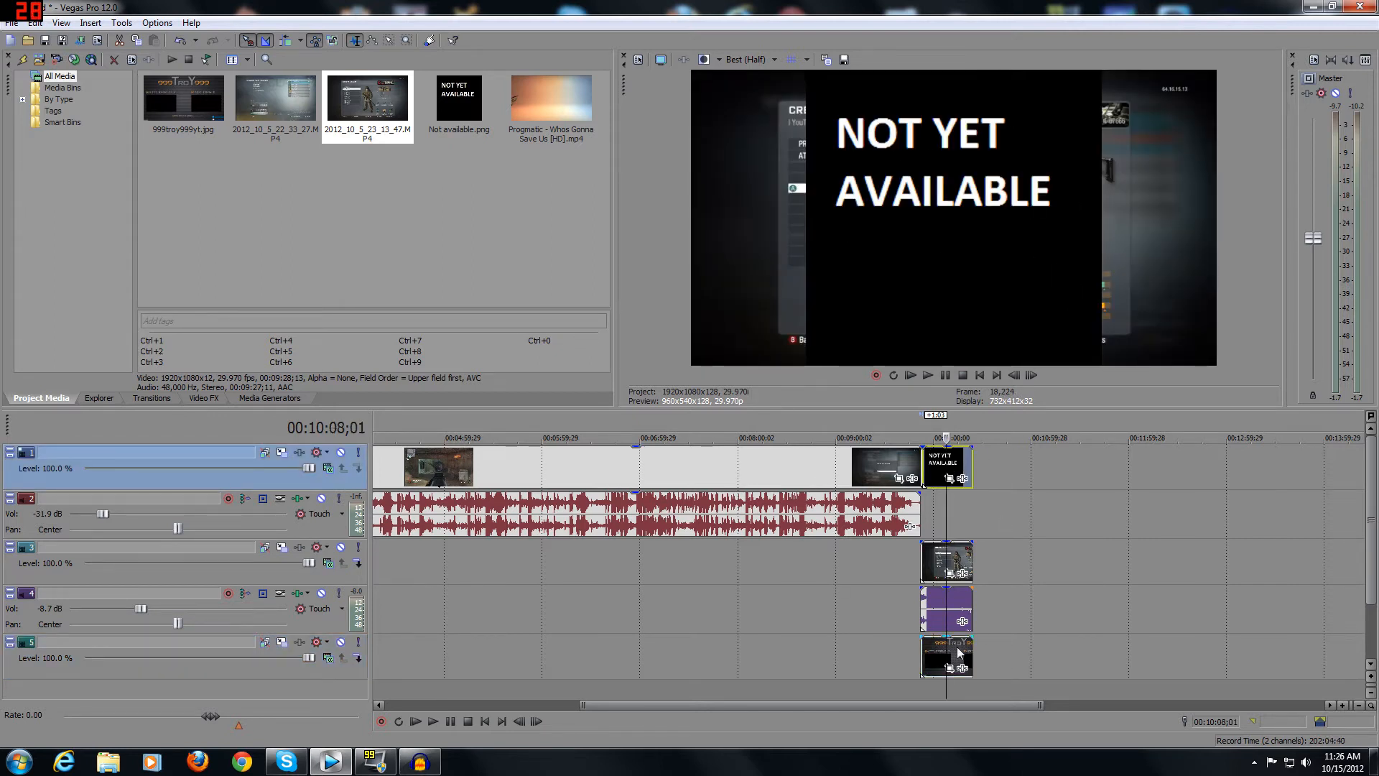
click(948, 477)
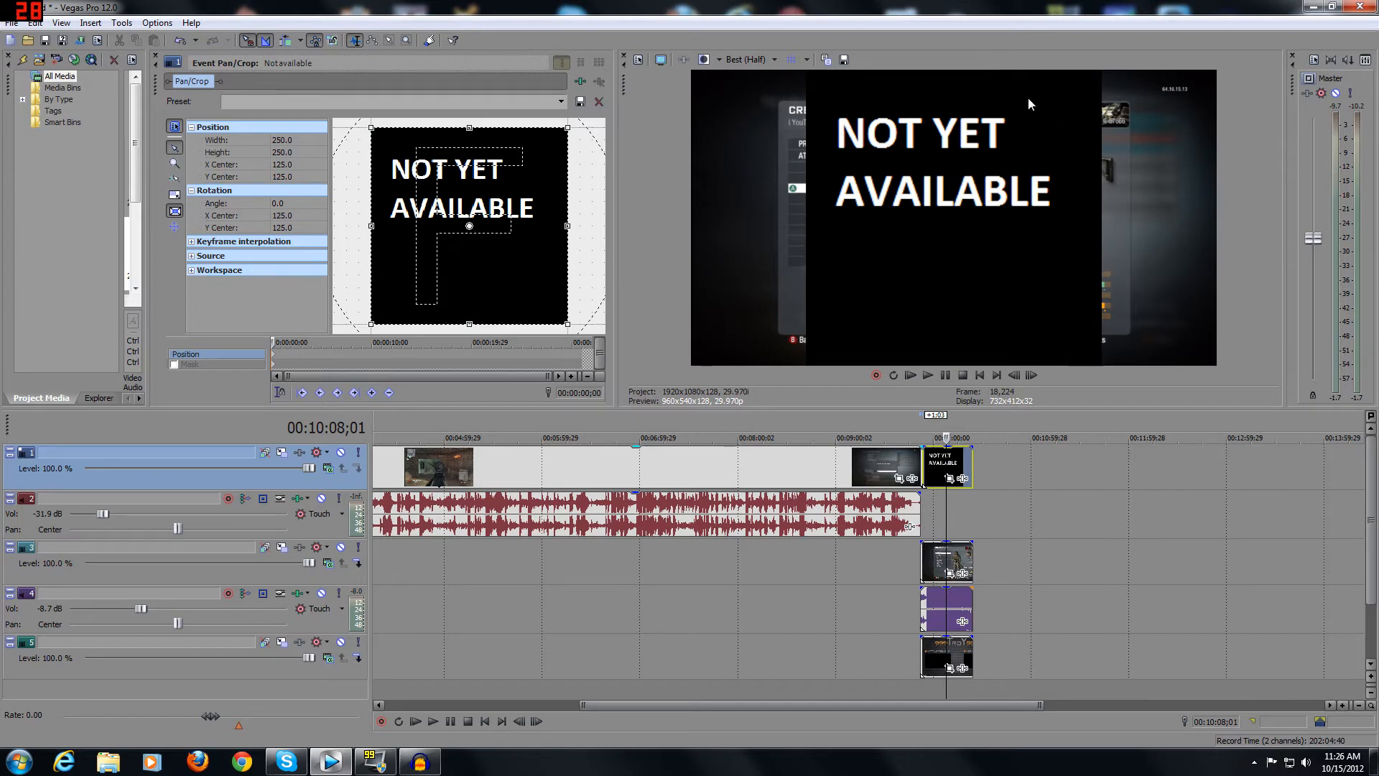
scroll(466, 234, down, 3)
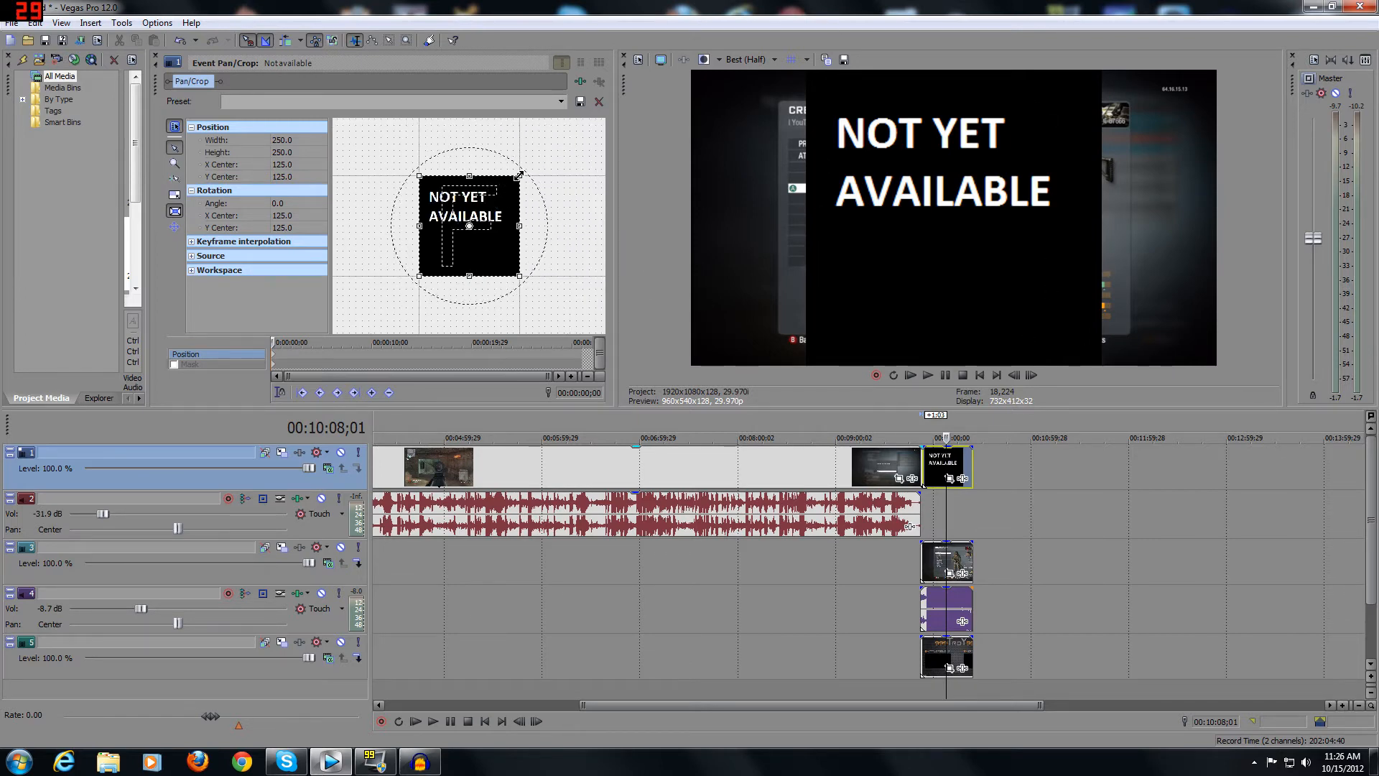
drag(519, 174, 578, 131)
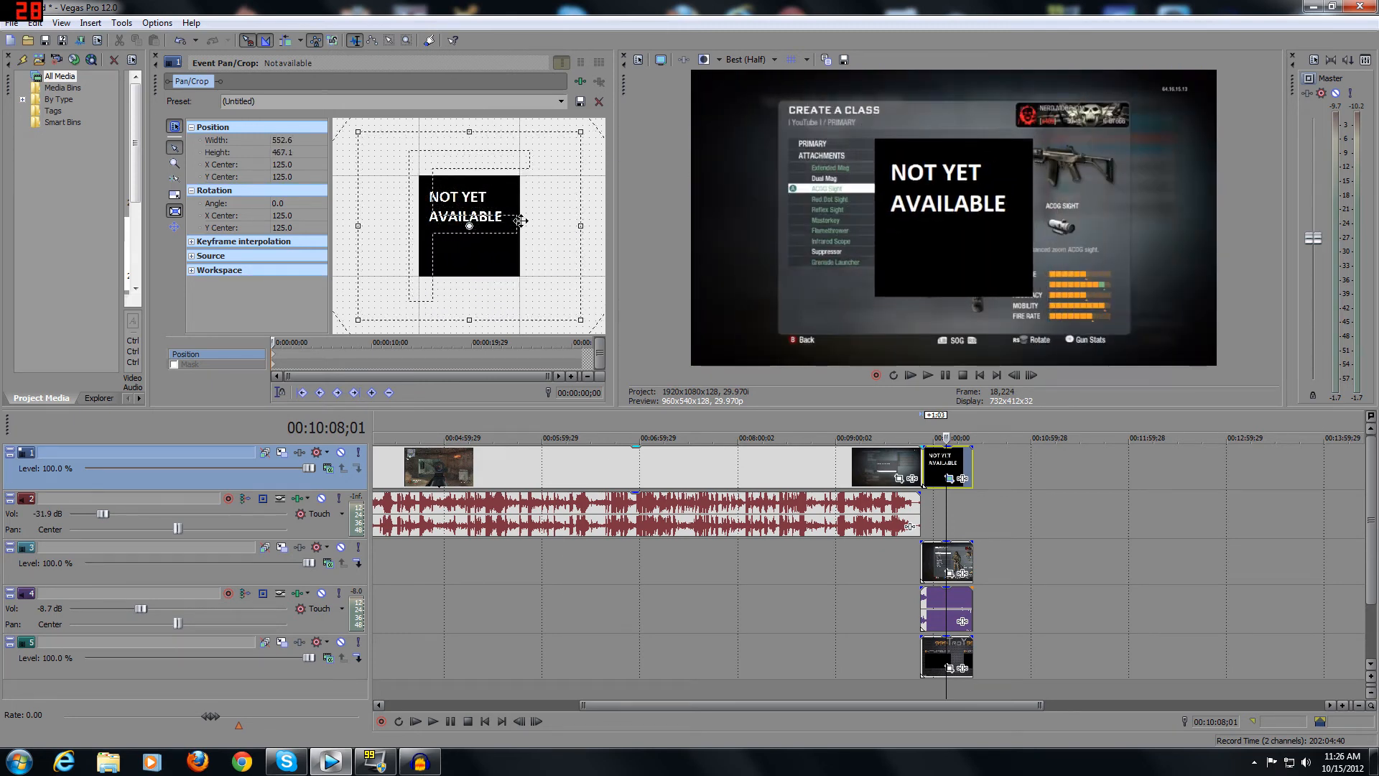
Widen the Not available image's crop frame to about 791.9 and centre it at about -86.5, 71.5, then close Event Pan/Crop.
drag(582, 224, 584, 226)
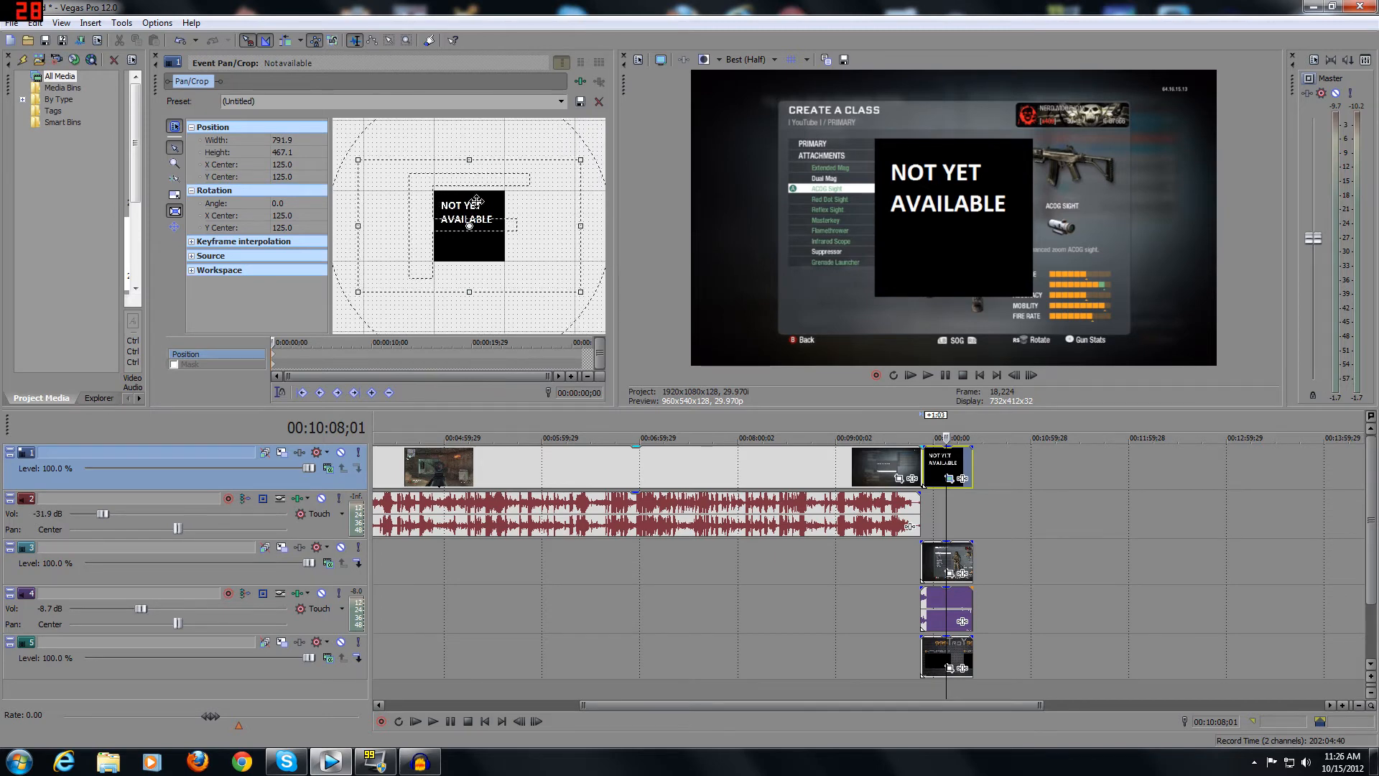
drag(476, 201, 418, 190)
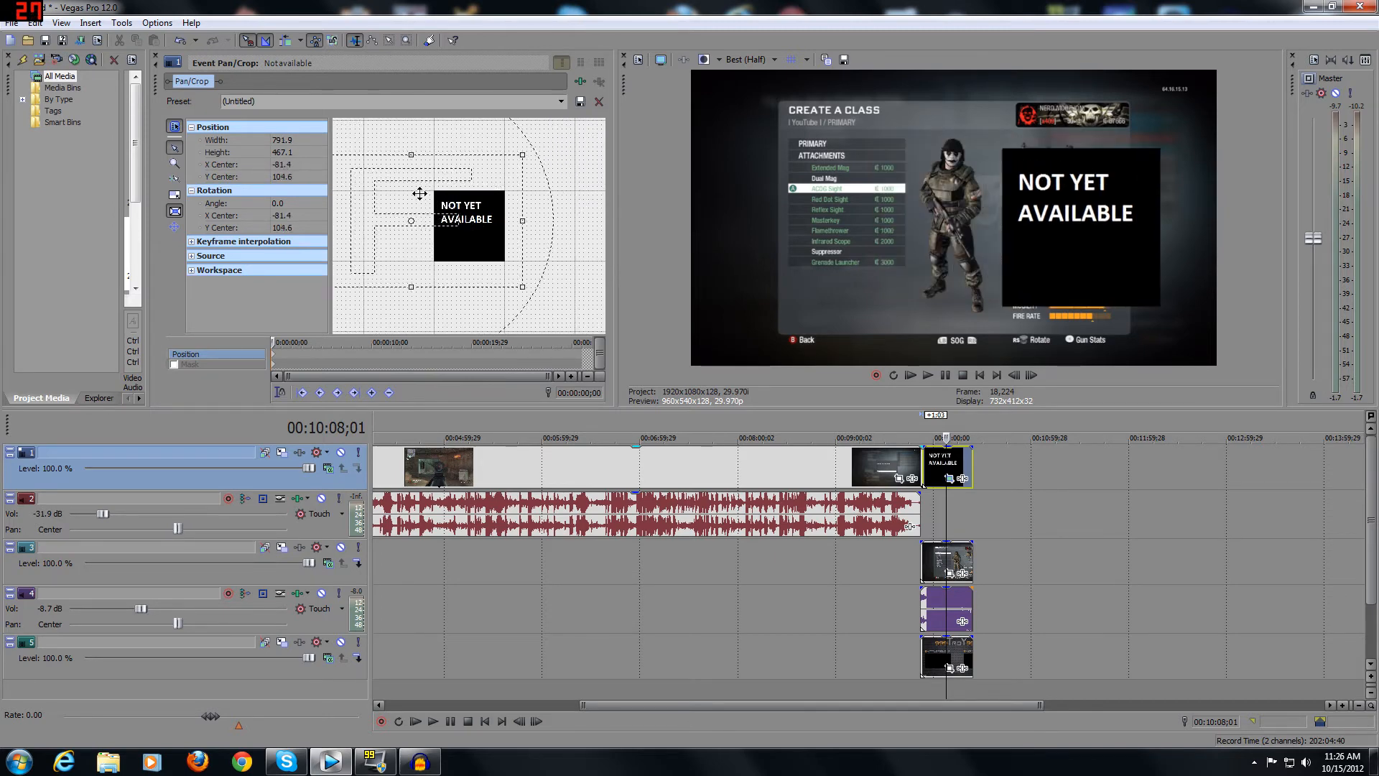
click(154, 56)
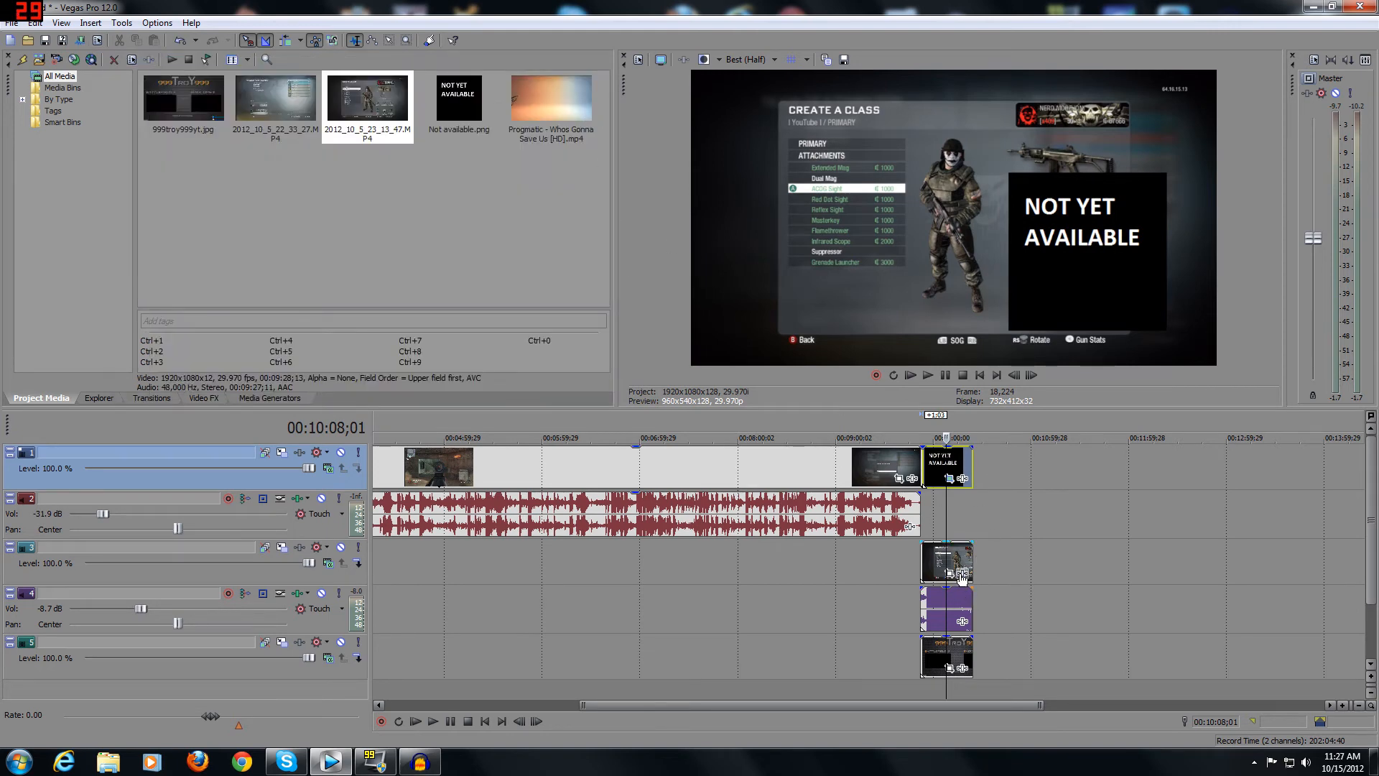
Open Event Pan/Crop for the track 3 clip and enlarge its crop frame to about 3,079.6 by 2,307.8.
click(953, 564)
click(949, 572)
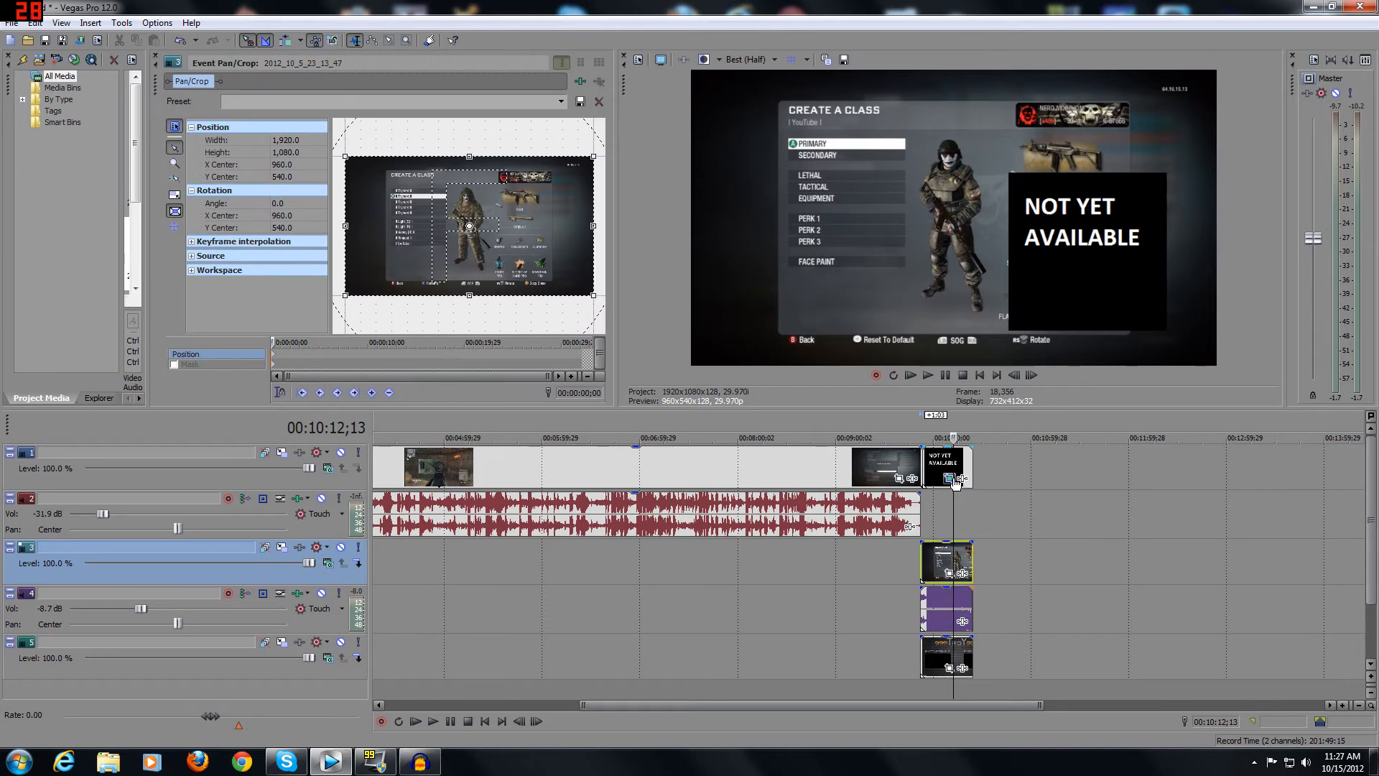
scroll(459, 266, down, 8)
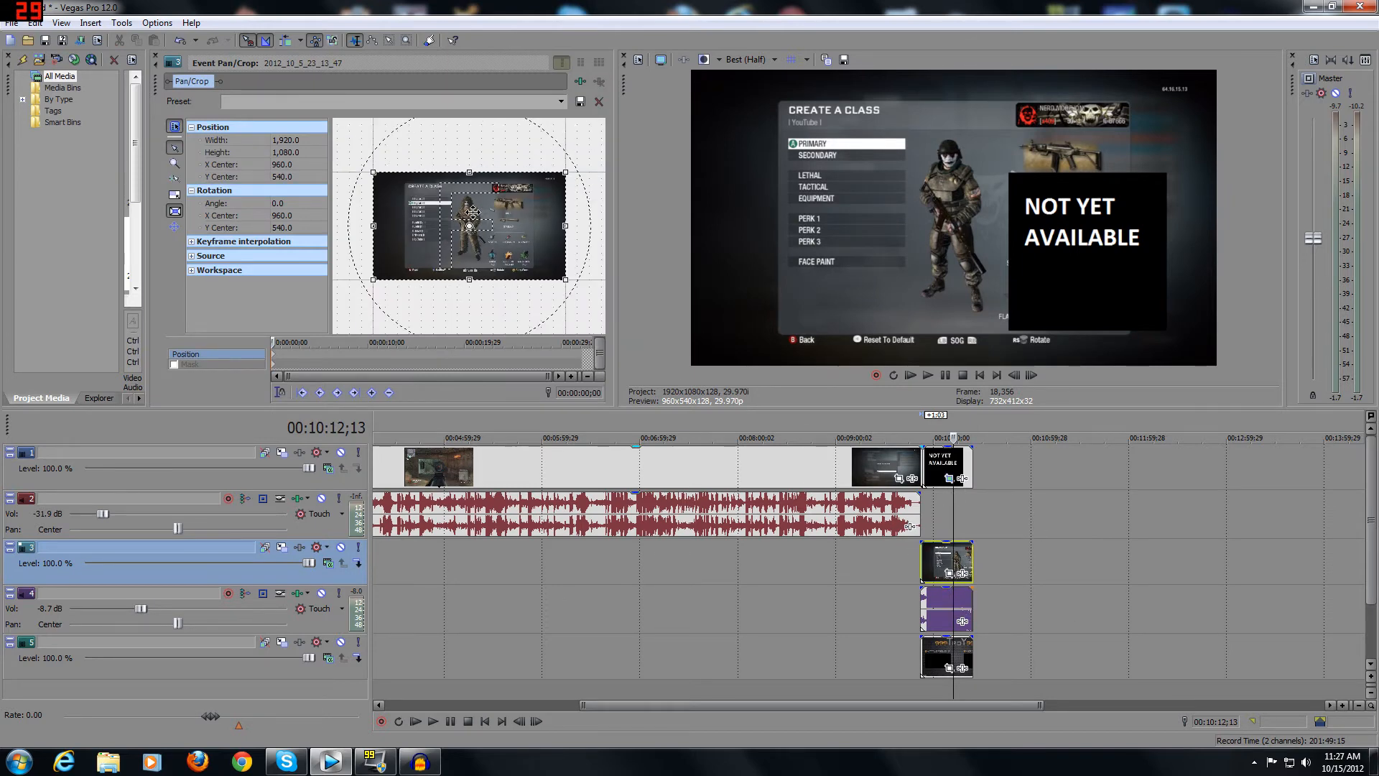
scroll(487, 191, down, 3)
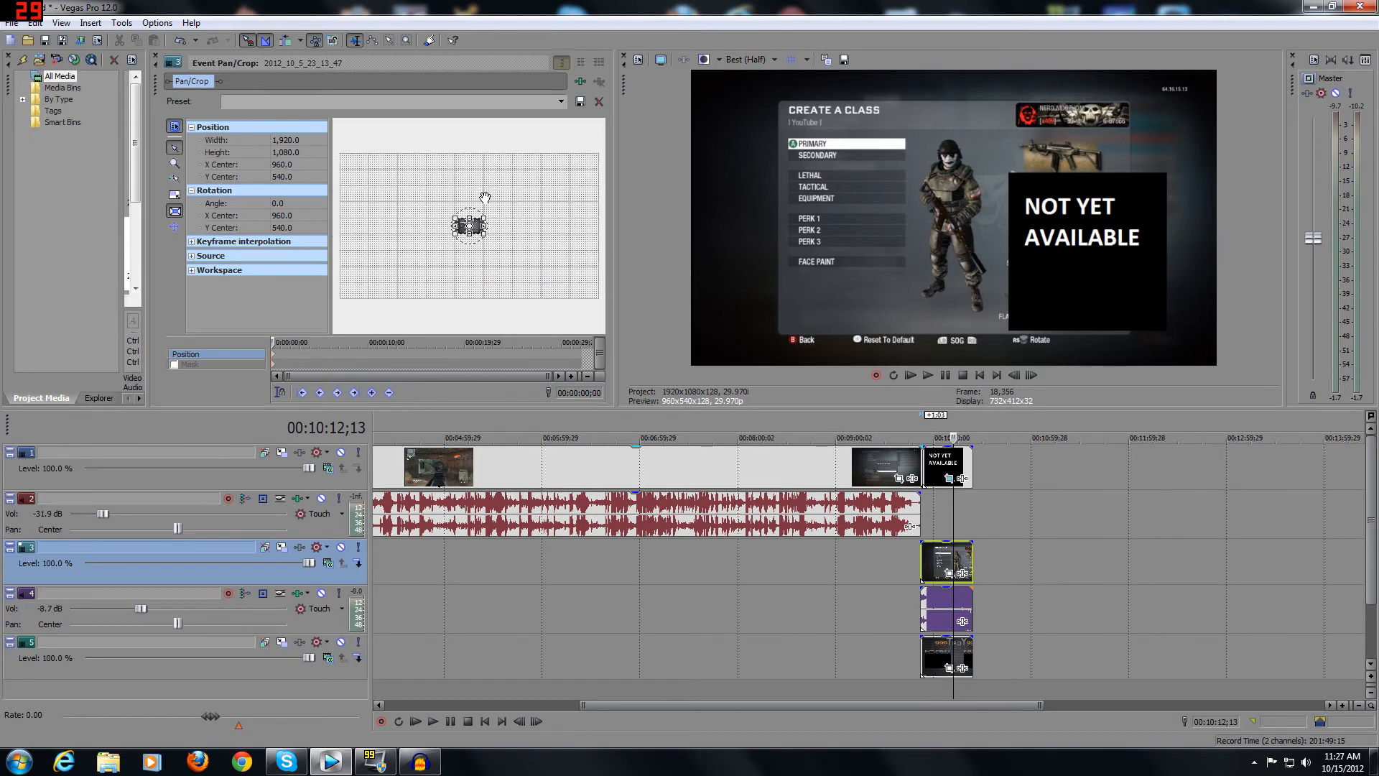
scroll(510, 241, up, 6)
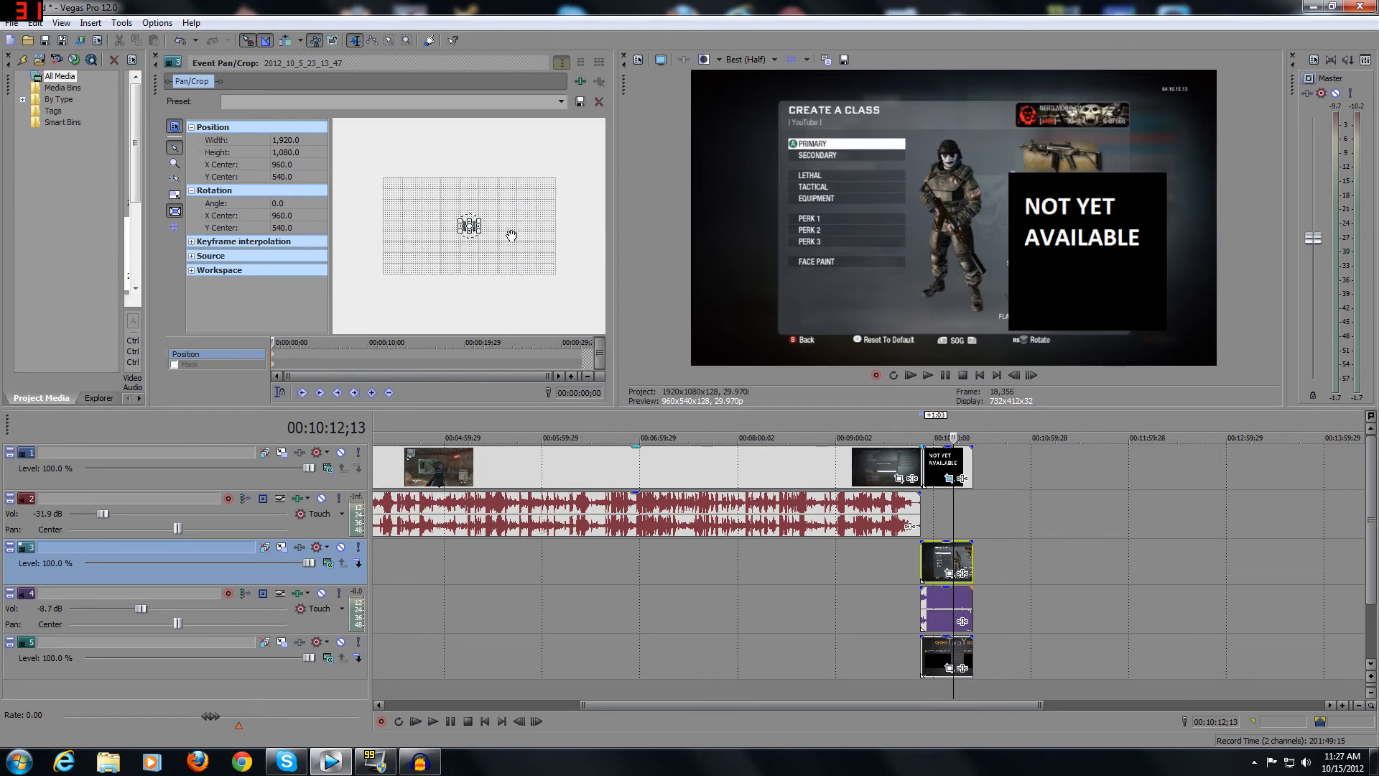
scroll(500, 247, up, 5)
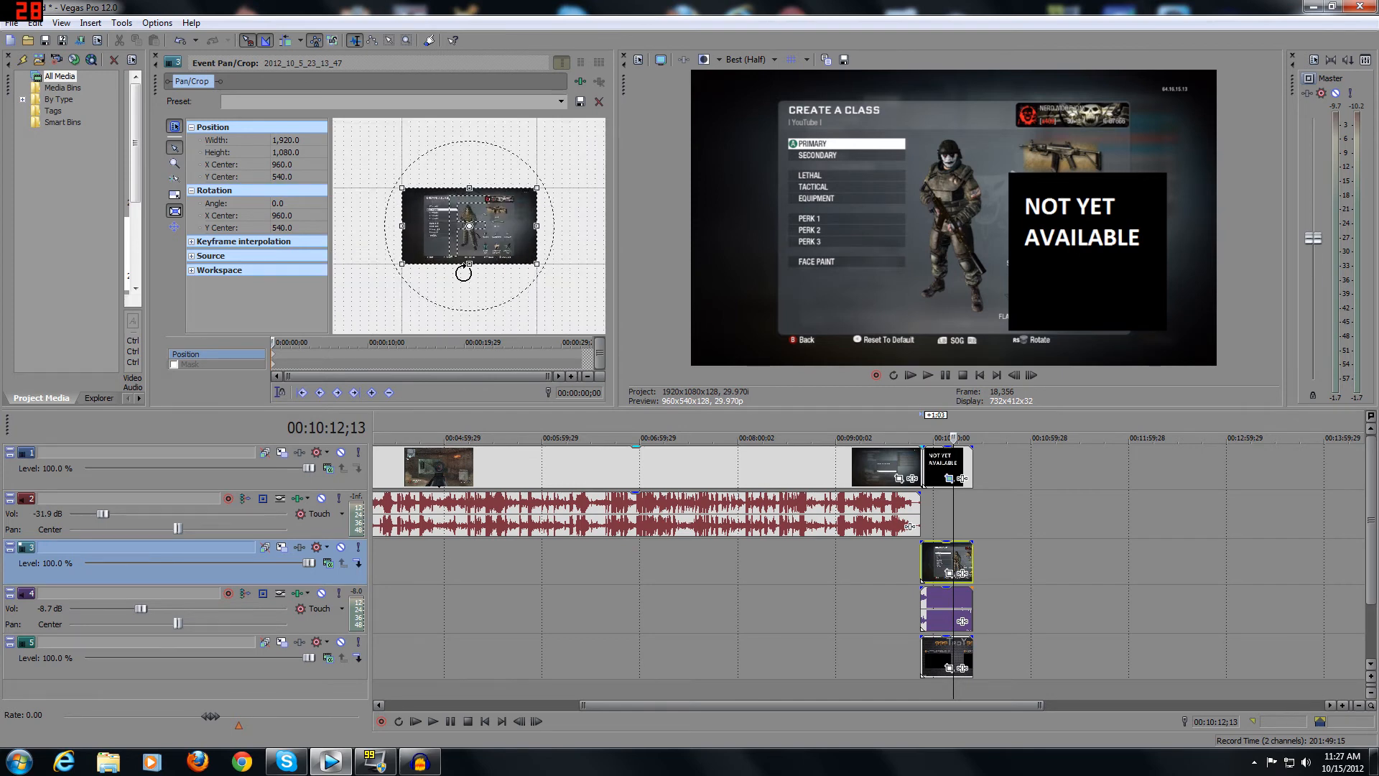
scroll(531, 188, down, 2)
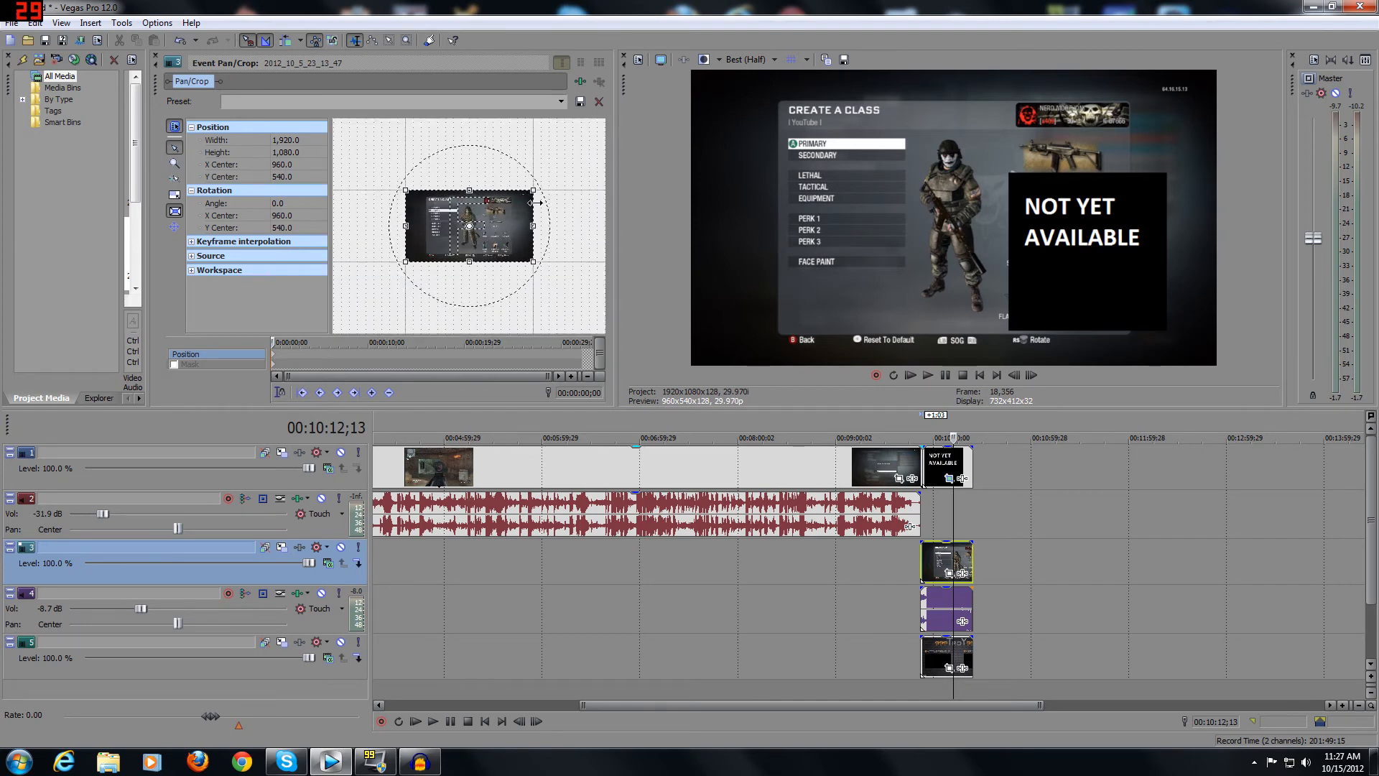
drag(531, 192, 566, 153)
scroll(532, 210, down, 1)
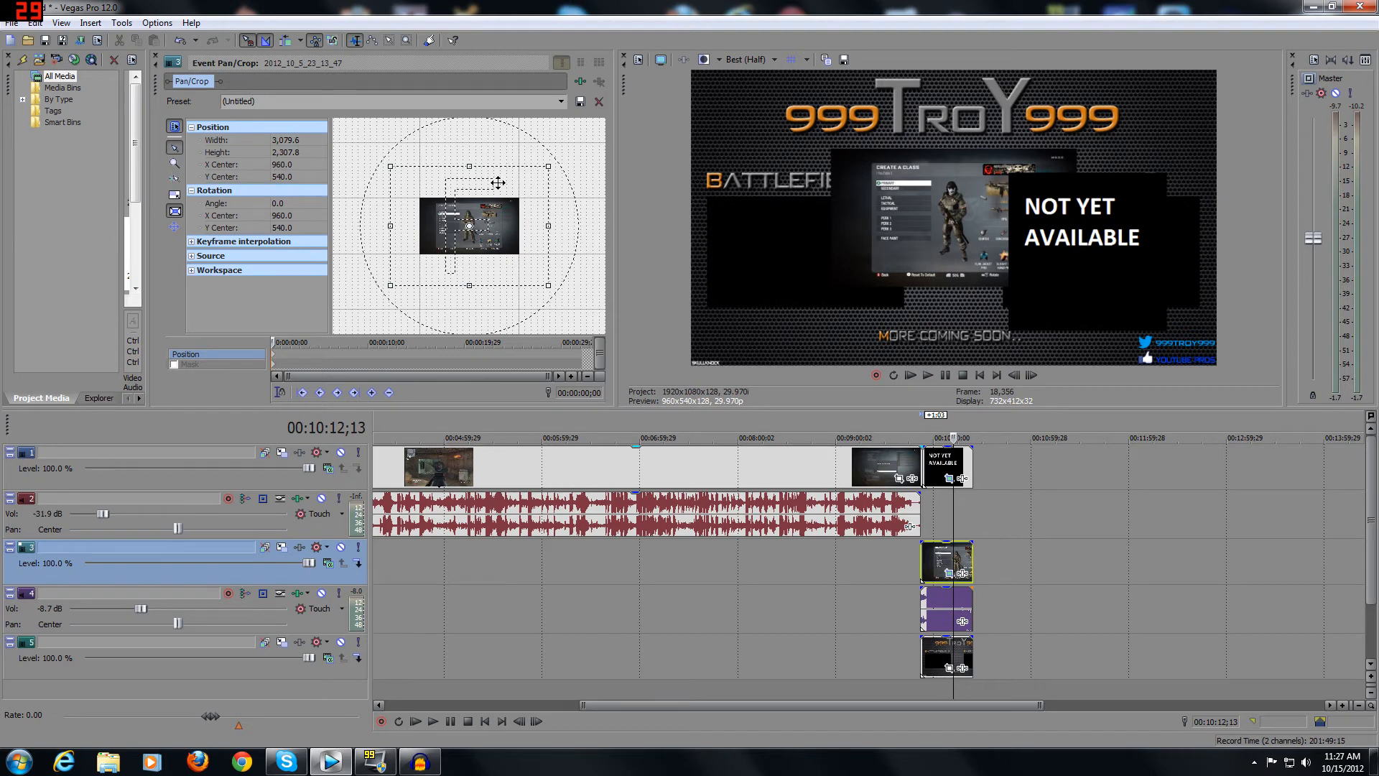
scroll(498, 182, down, 1)
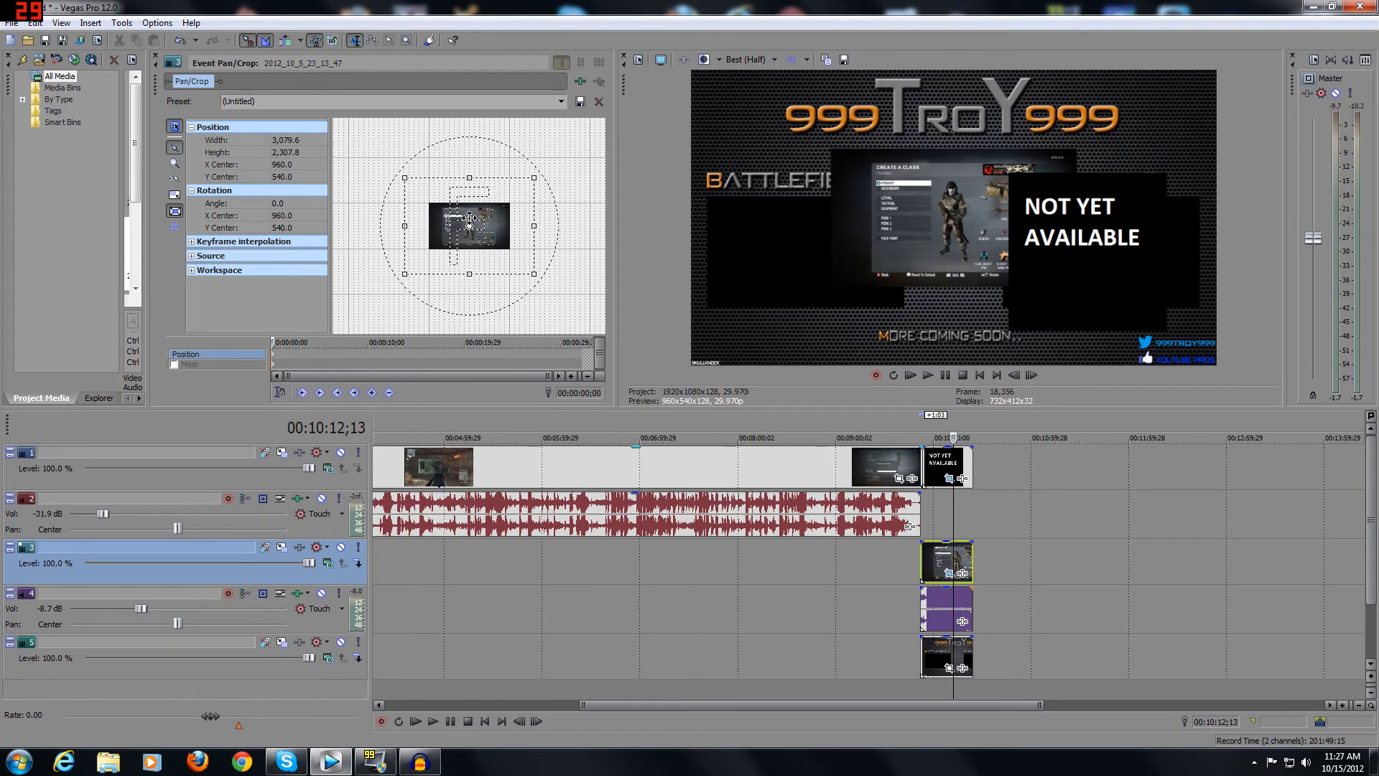
Fit the track 3 clip into the Battlefield 3 box with a crop frame about 5,087.8 by 2,896.9, centred near 2,439.5, 229.8.
drag(469, 217, 394, 229)
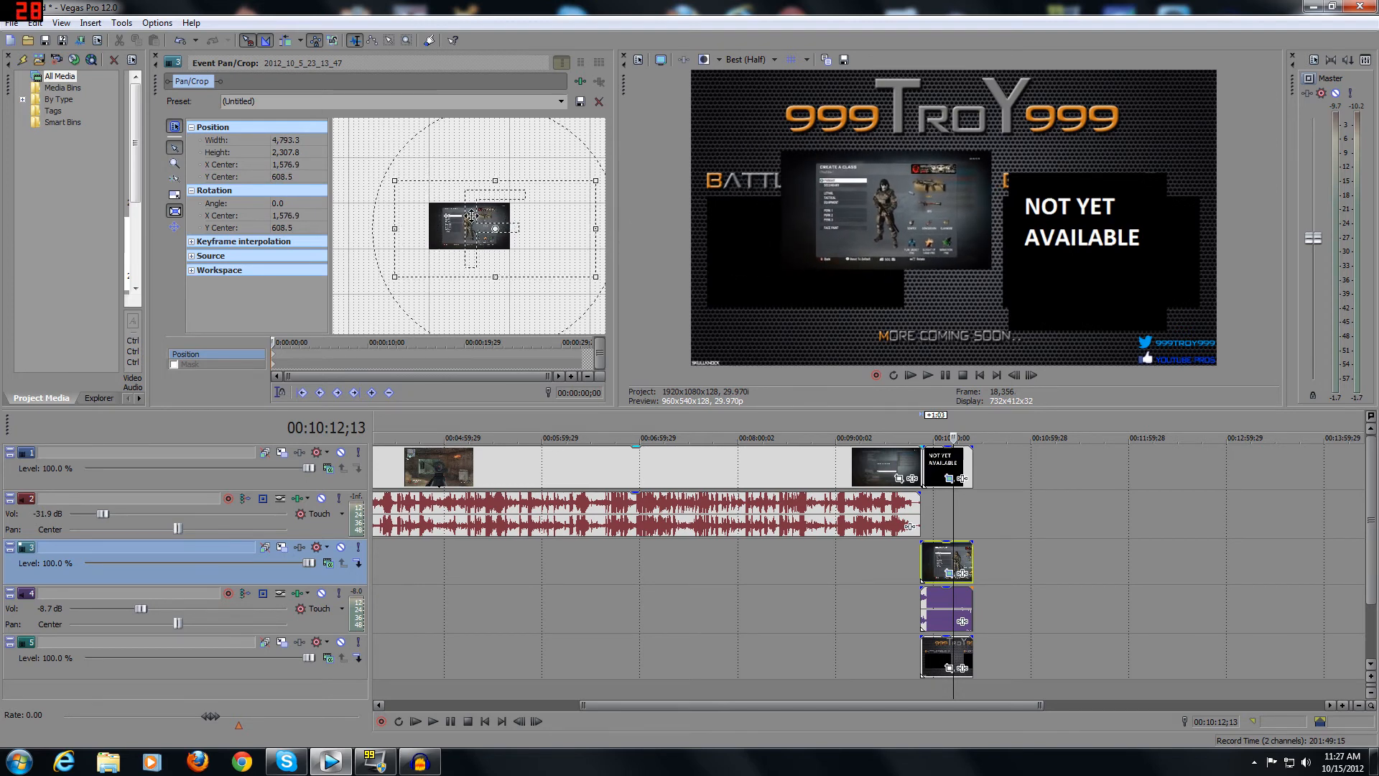
mouse_move(573, 191)
mouse_down()
mouse_move(517, 209)
mouse_move(596, 175)
mouse_move(575, 191)
mouse_up()
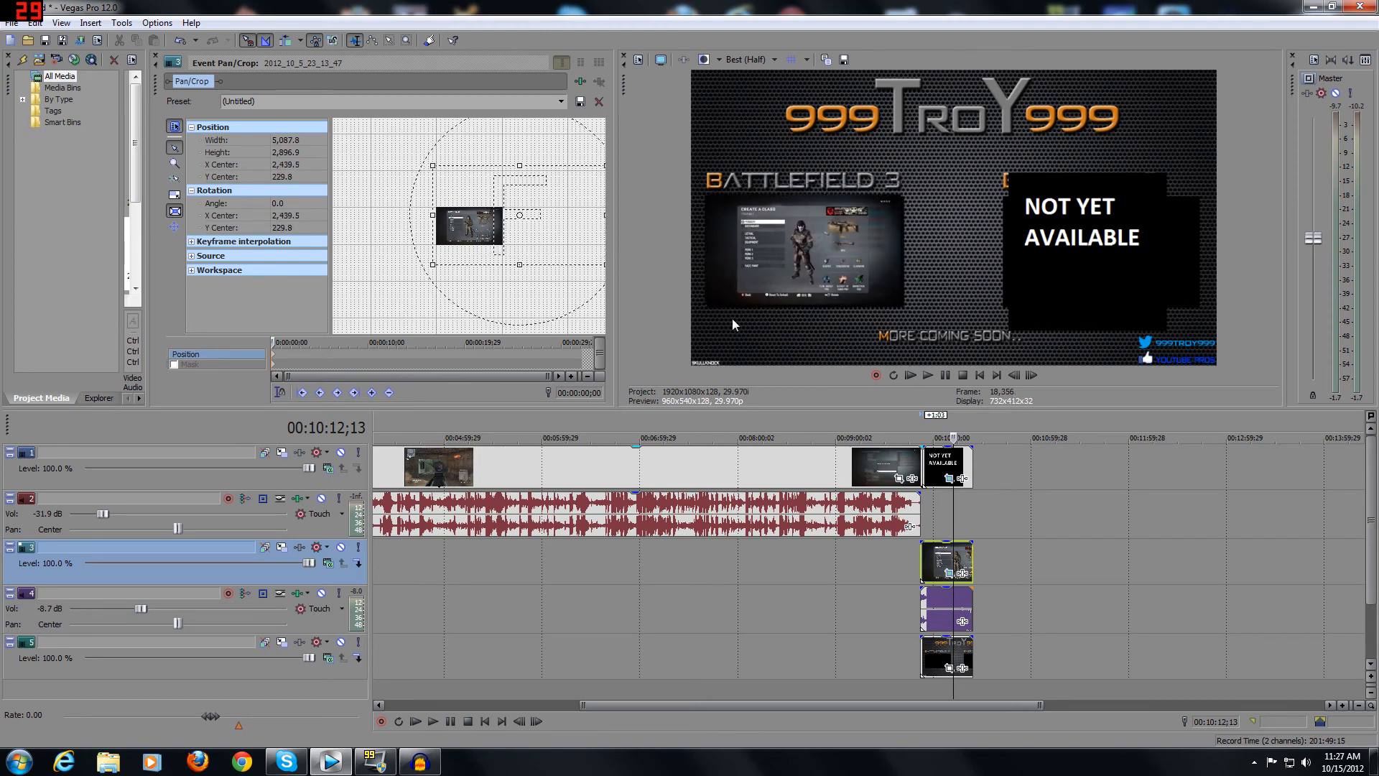
click(157, 58)
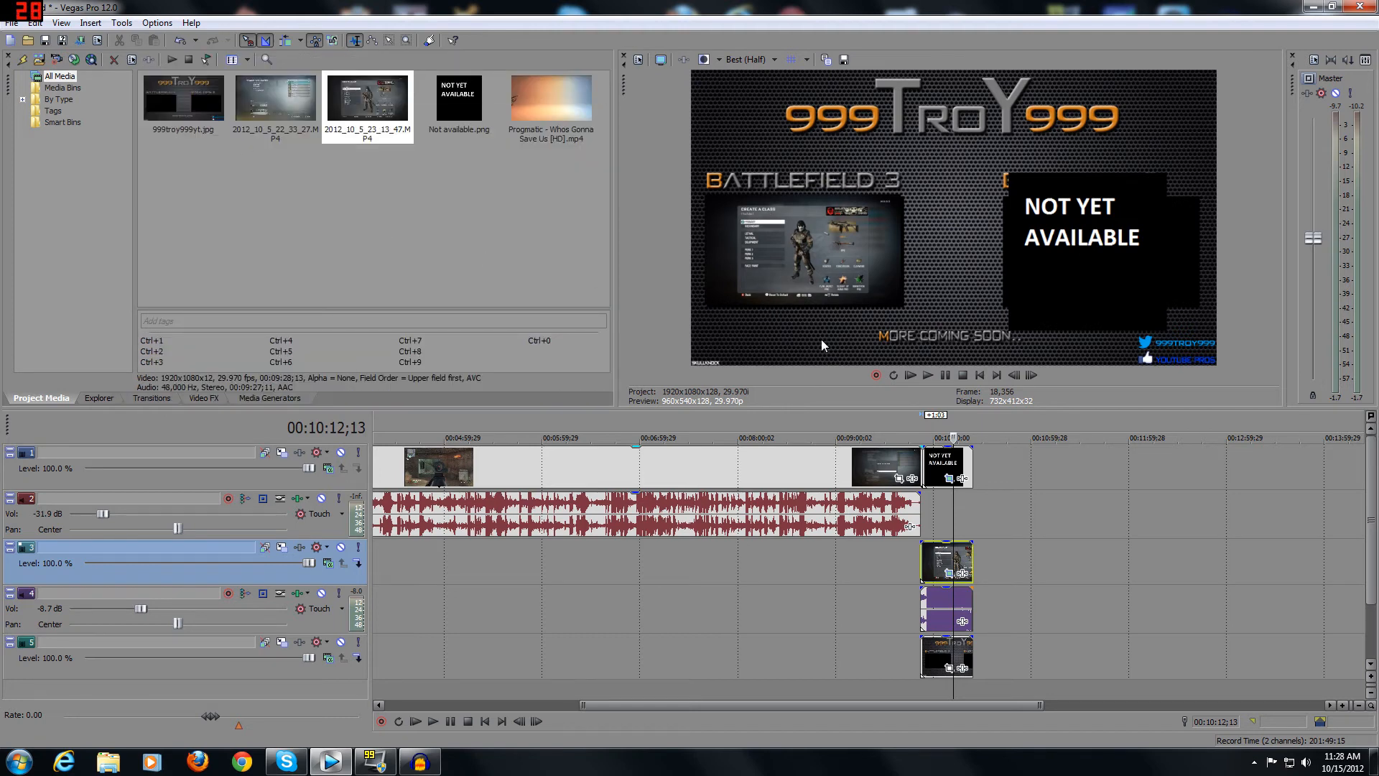
Fit the Not available image into the Back Ops II box with a crop frame about 1,083.8 by 708.0, centred near -243.5, 38.6.
click(948, 478)
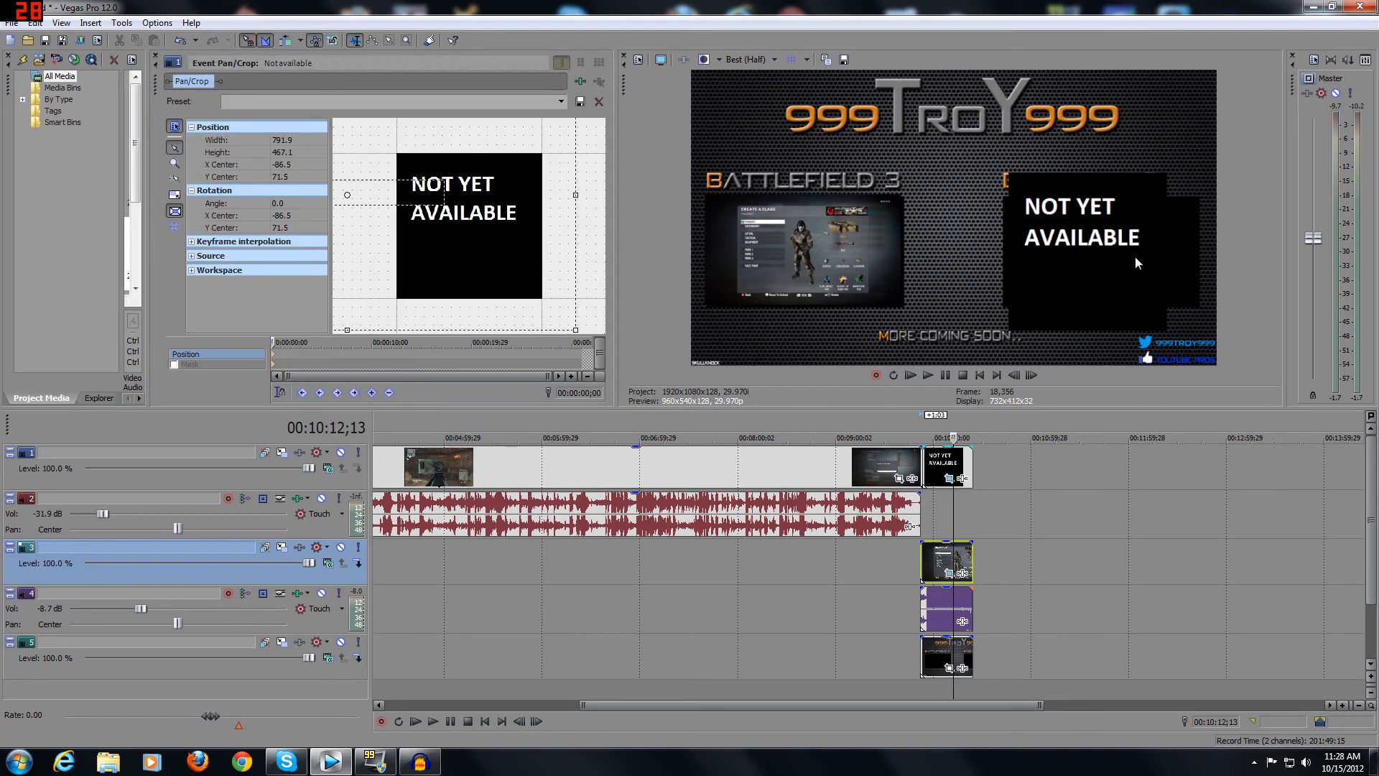
scroll(460, 182, down, 4)
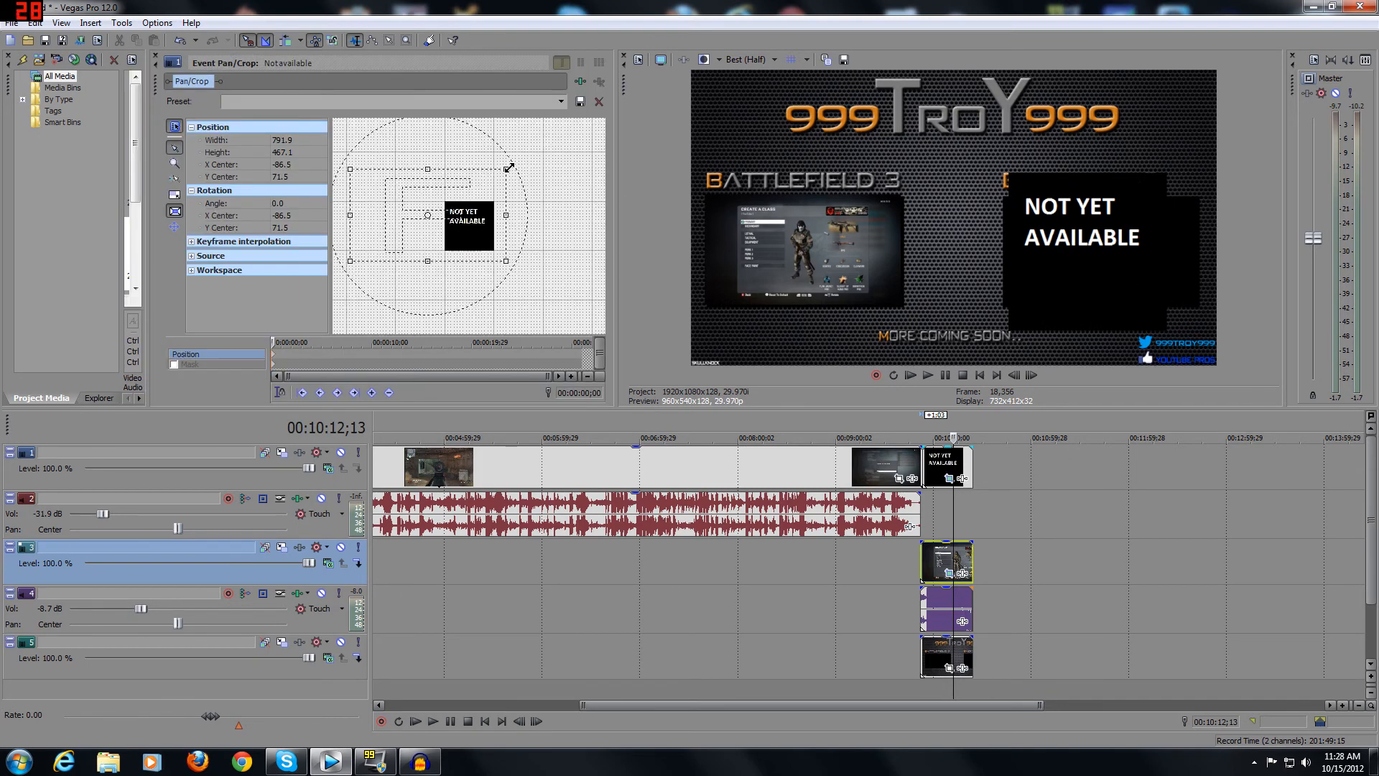
drag(508, 167, 535, 143)
drag(455, 188, 424, 181)
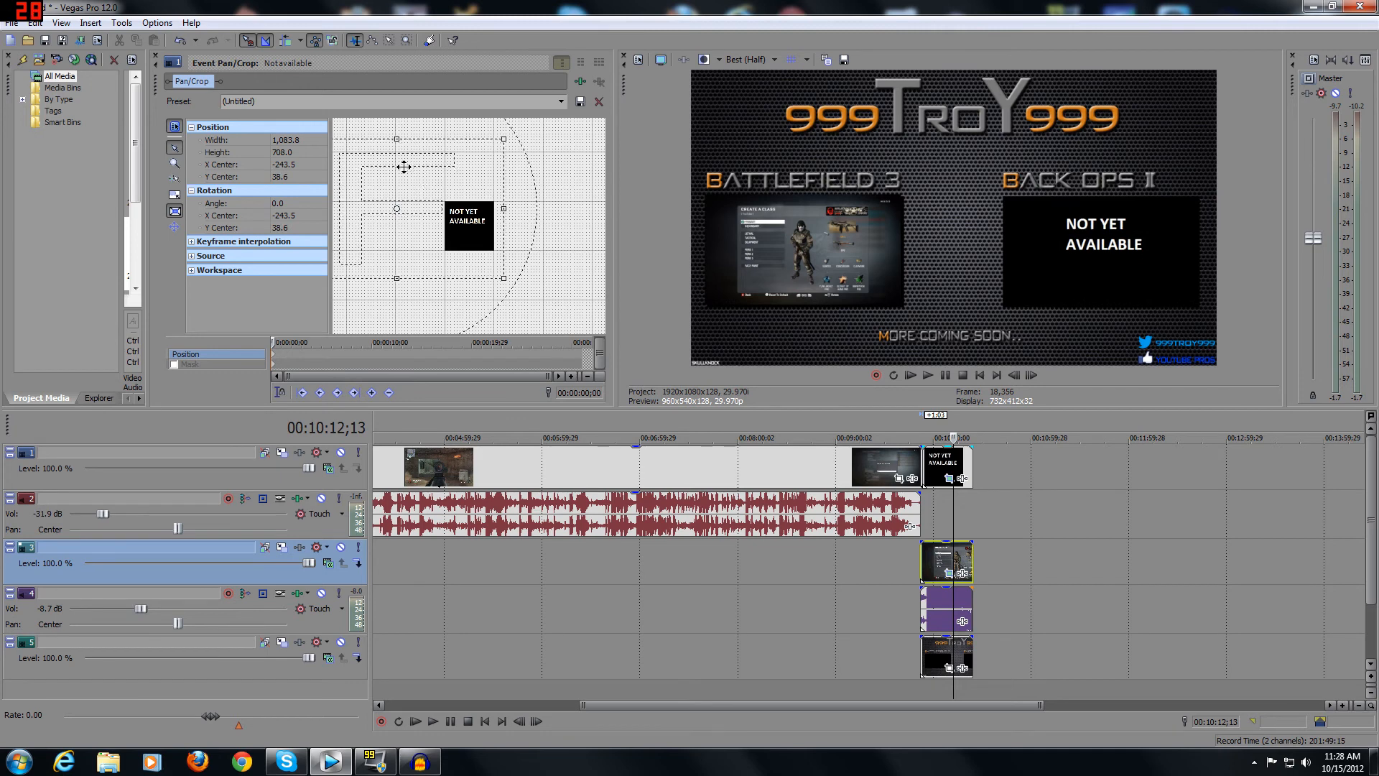
click(156, 58)
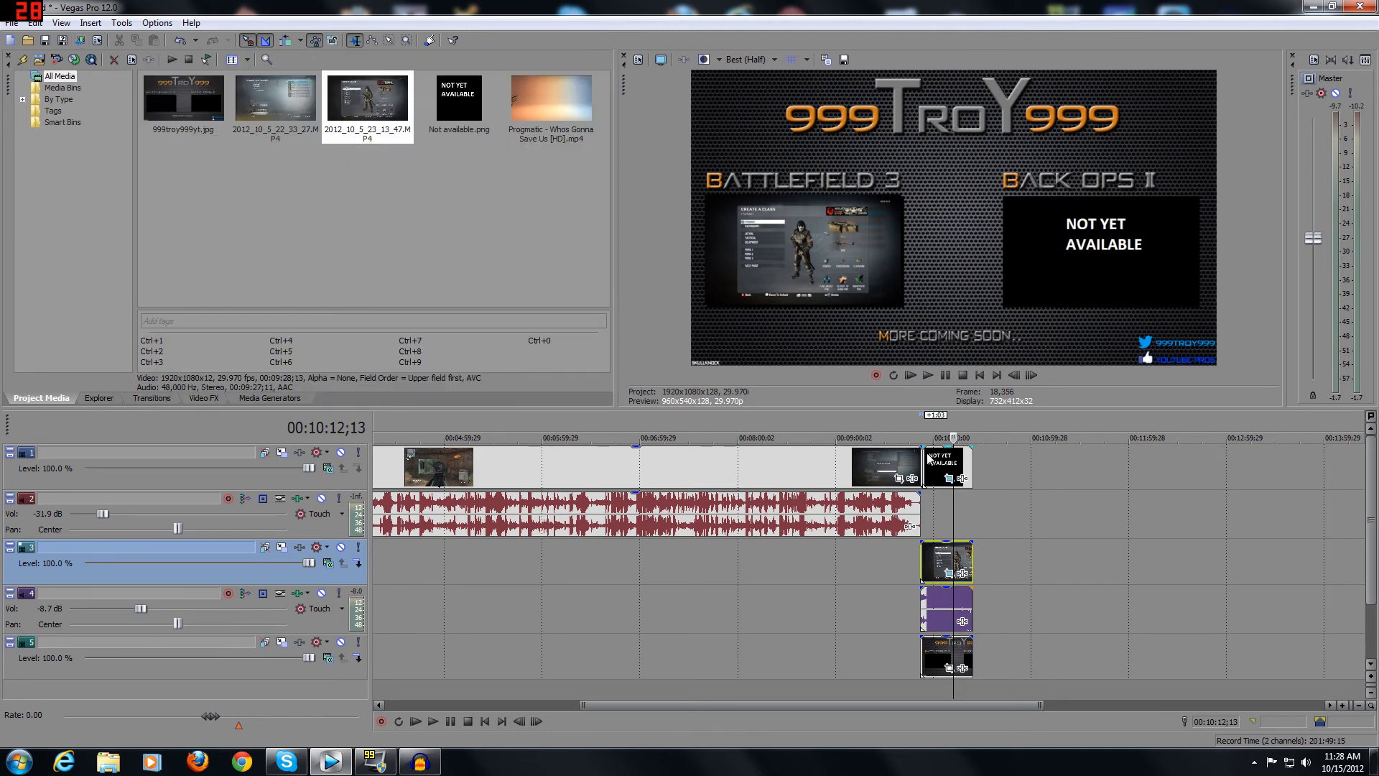
Check the end card at several points on the timeline, play it from its start, and pause playback.
click(948, 606)
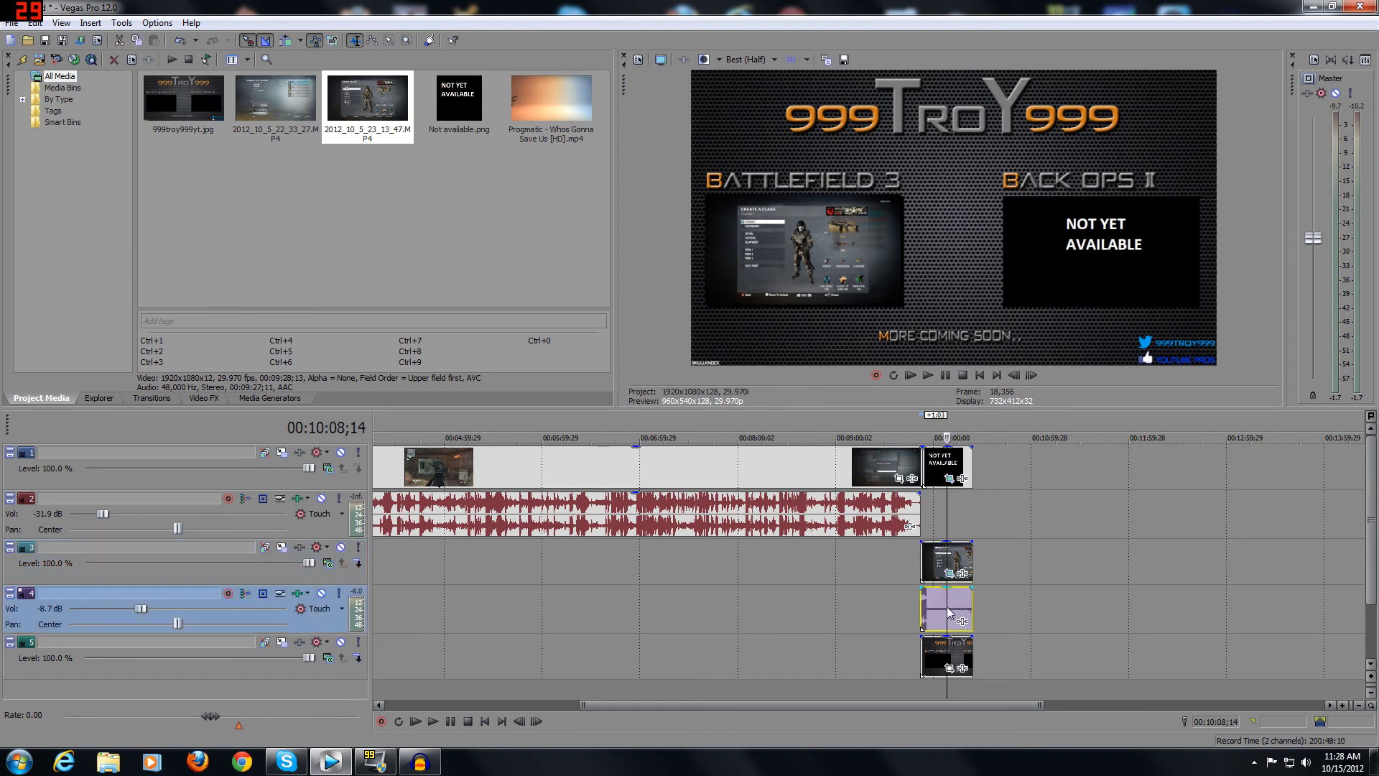
click(940, 555)
click(940, 648)
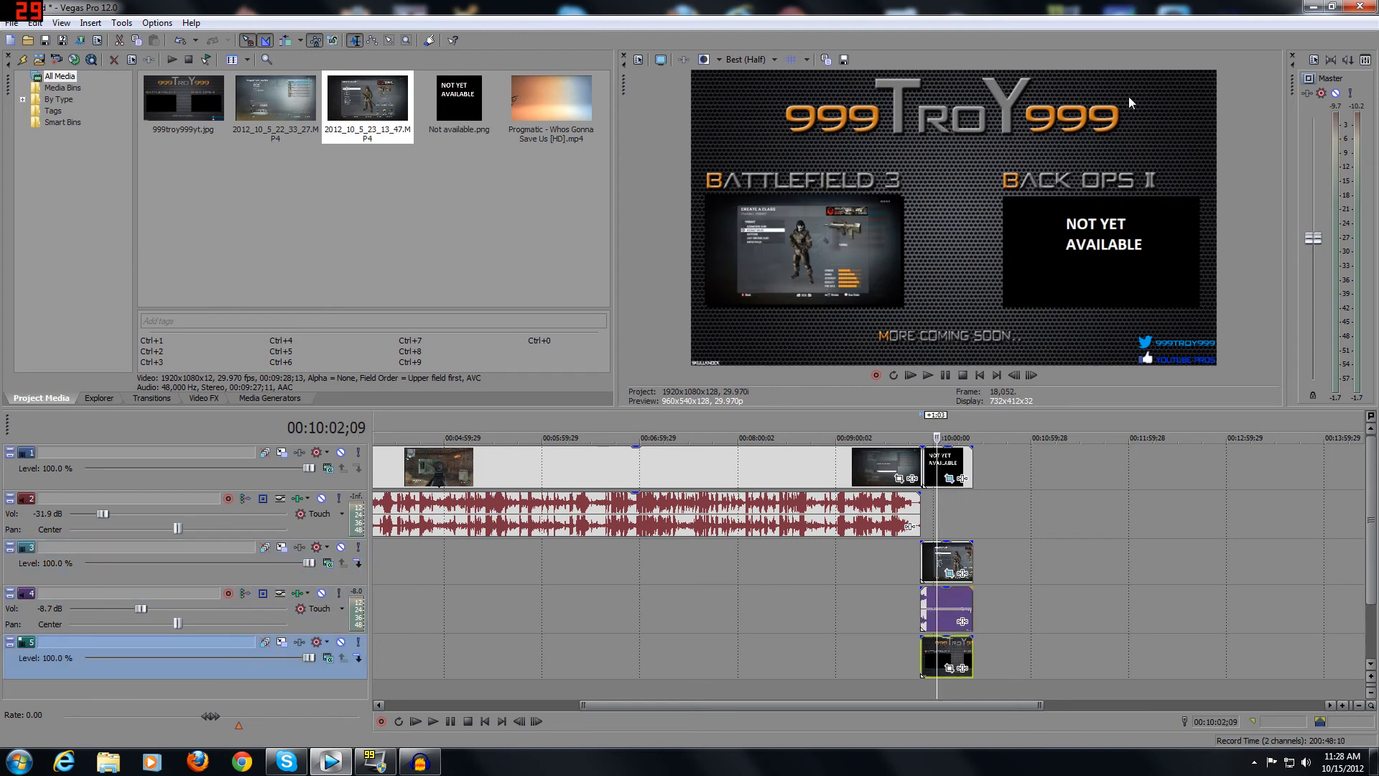
click(960, 475)
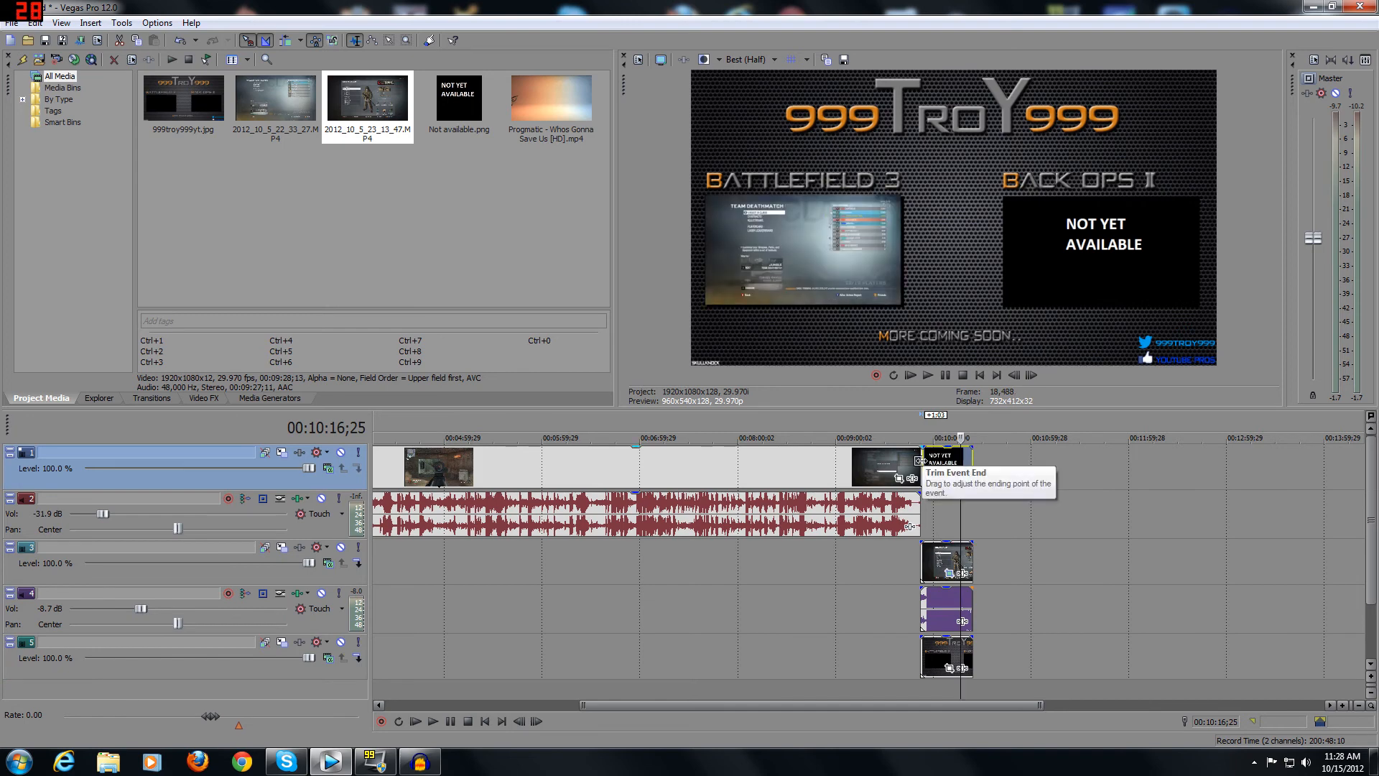
click(918, 460)
click(931, 373)
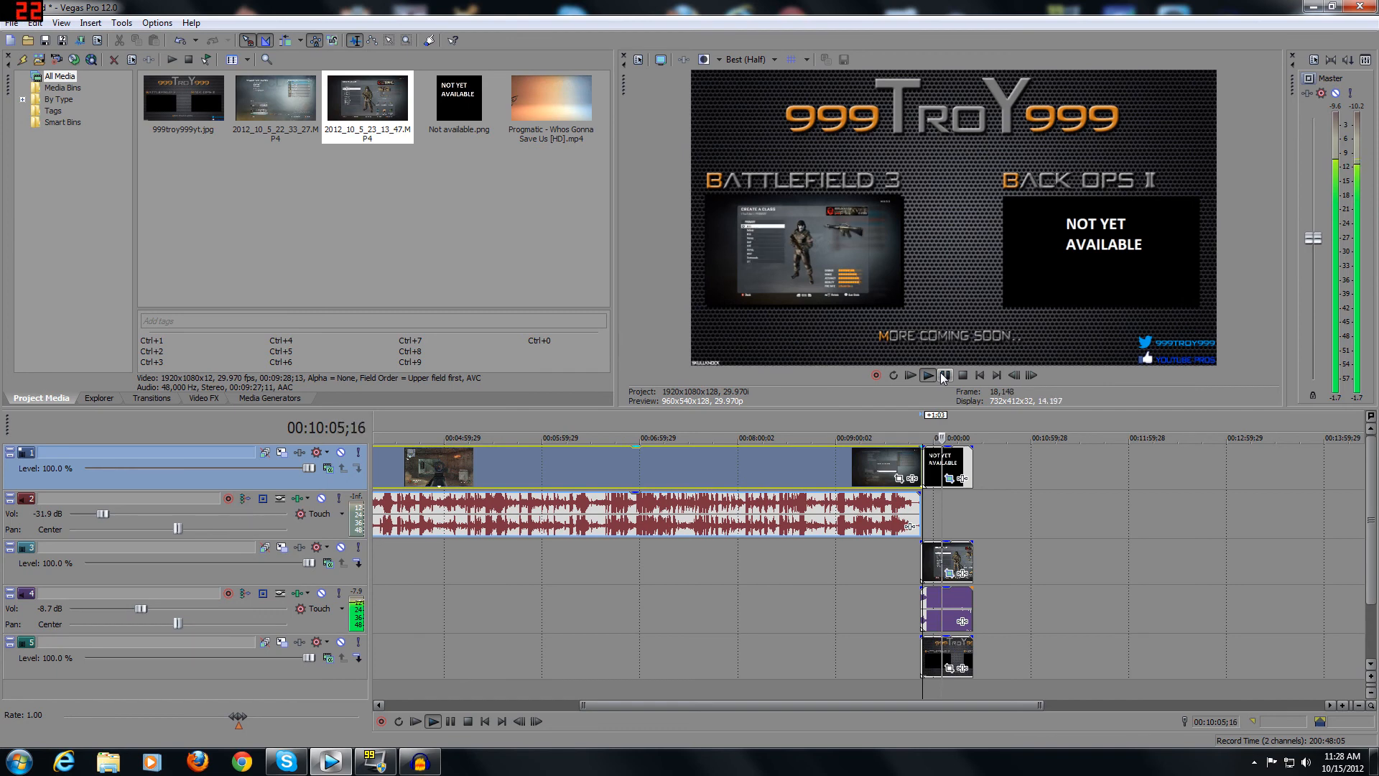
click(944, 374)
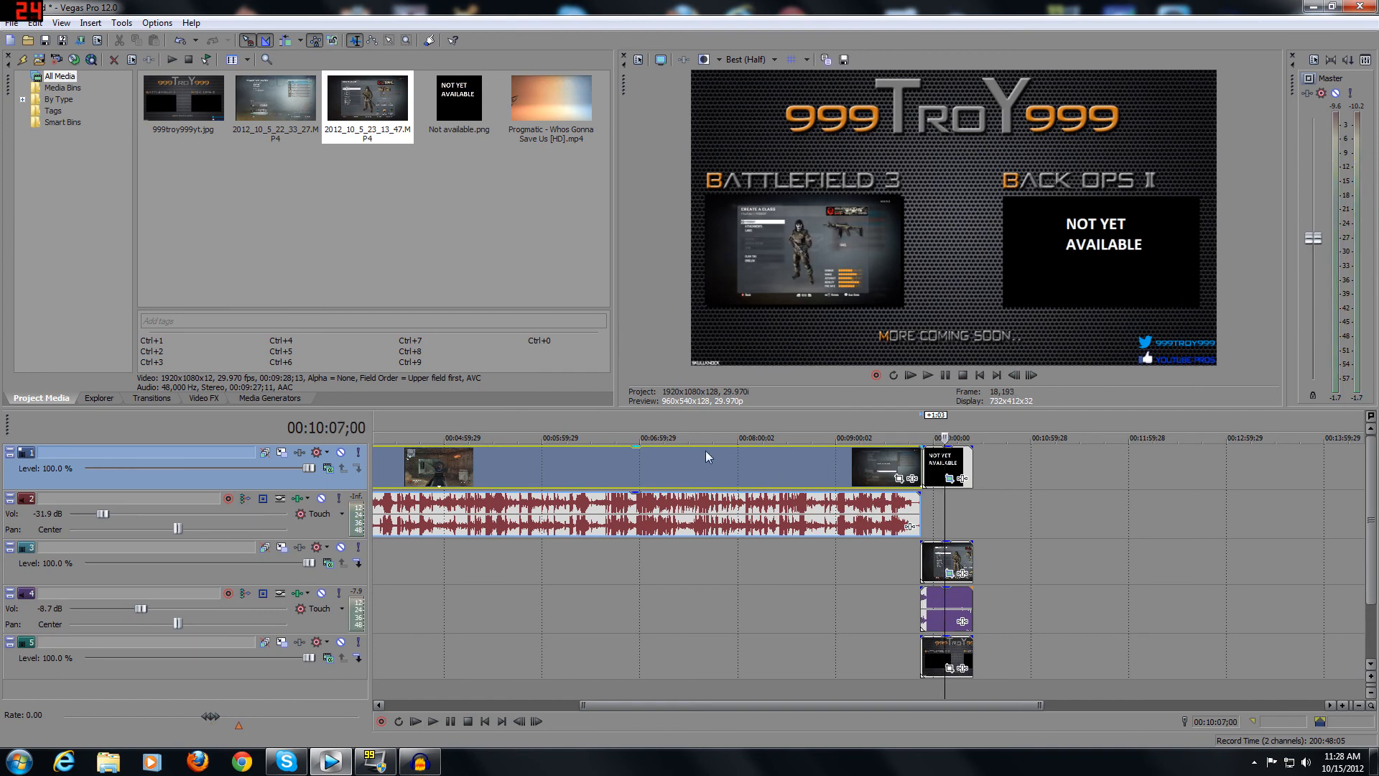